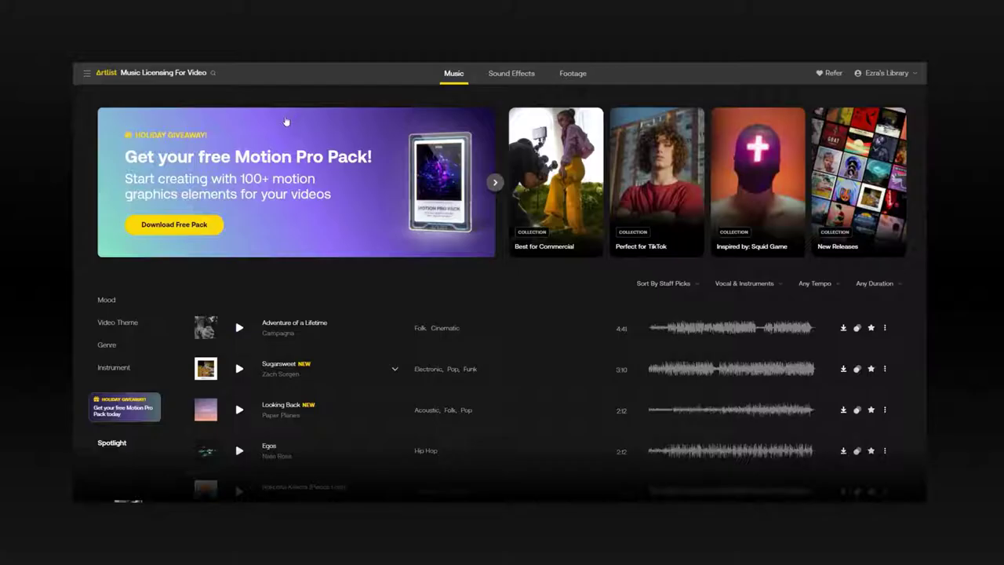
- Browse Artlist's music library filtered to the Rock genre
left_click(86, 74)
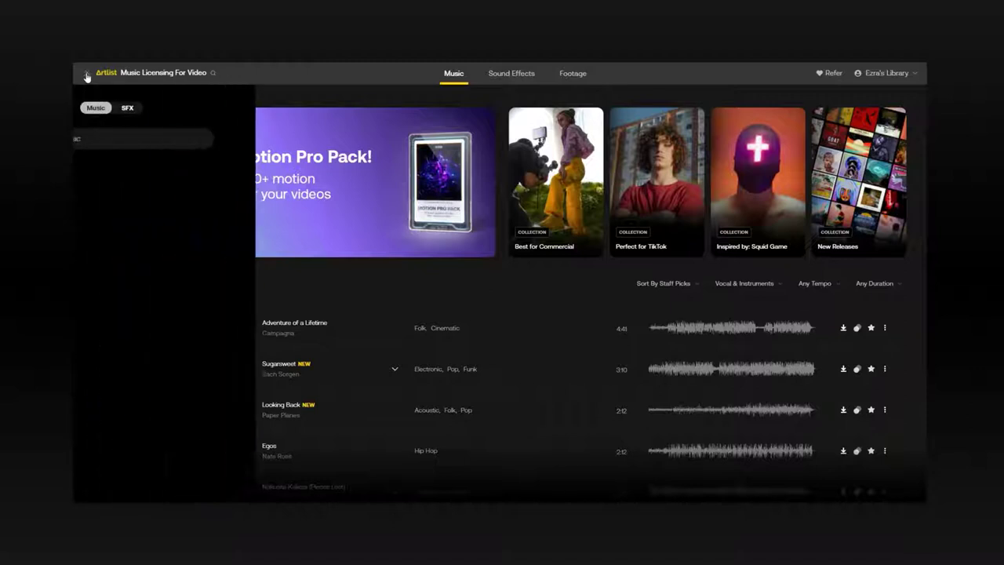
left_click(149, 182)
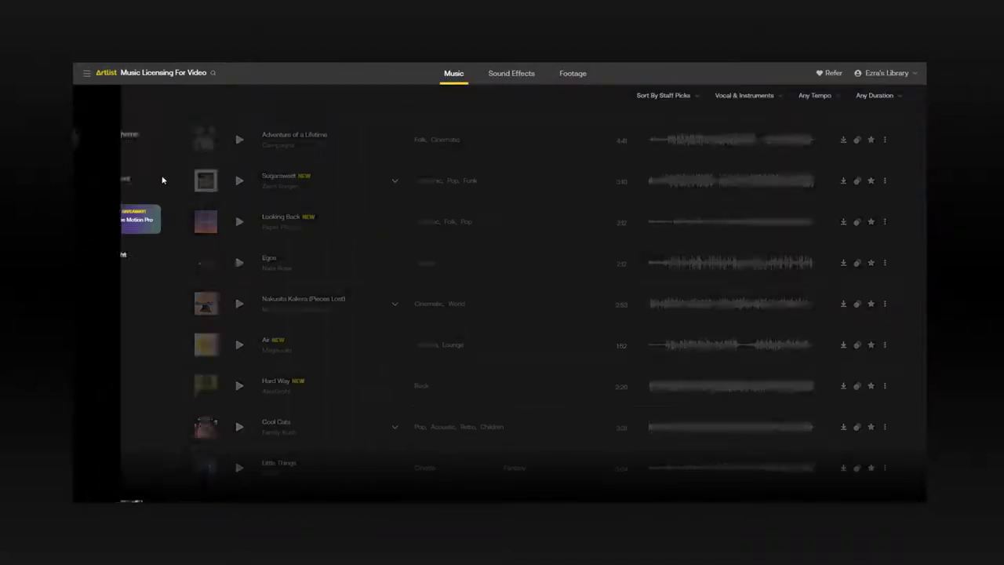
left_click(114, 158)
scroll(220, 259, "down", 5)
left_click(258, 434)
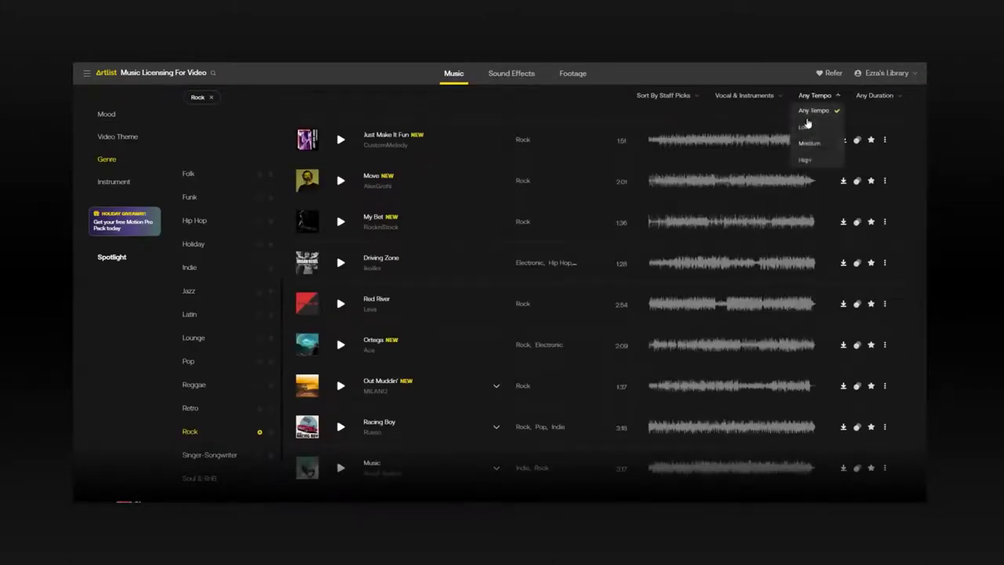
- Narrow the Rock tracks to High tempo and Instrumental only
left_click(807, 161)
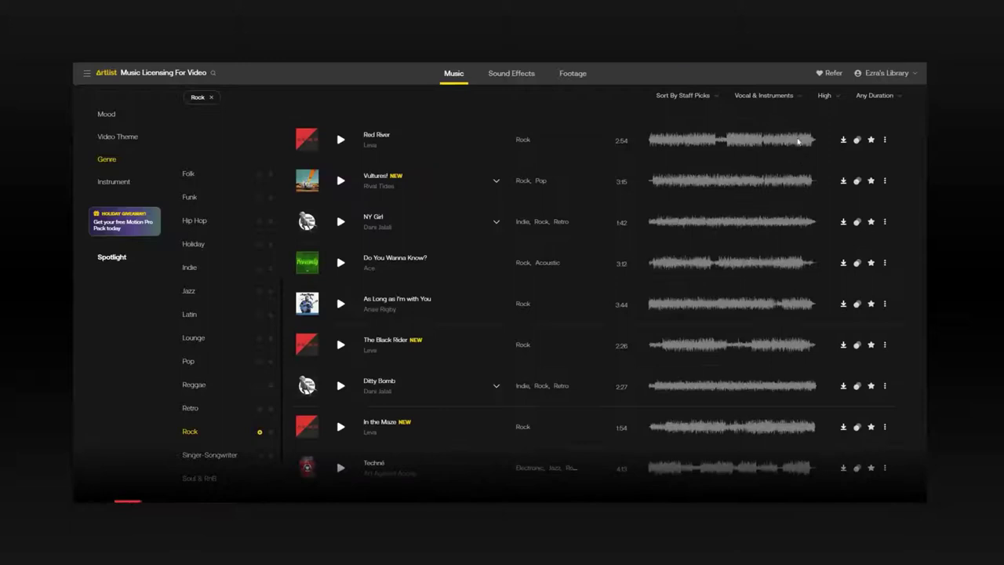
left_click(790, 98)
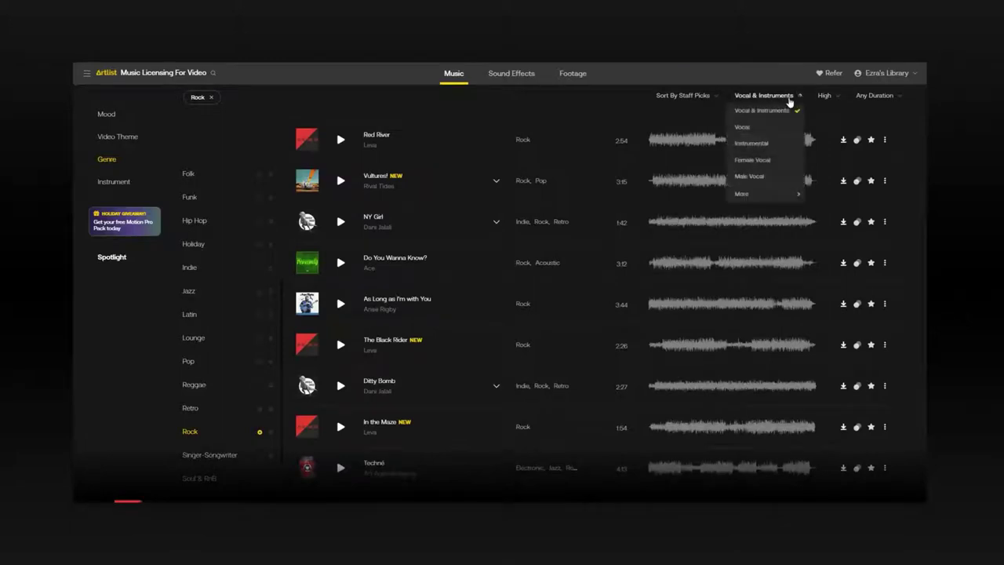
left_click(763, 144)
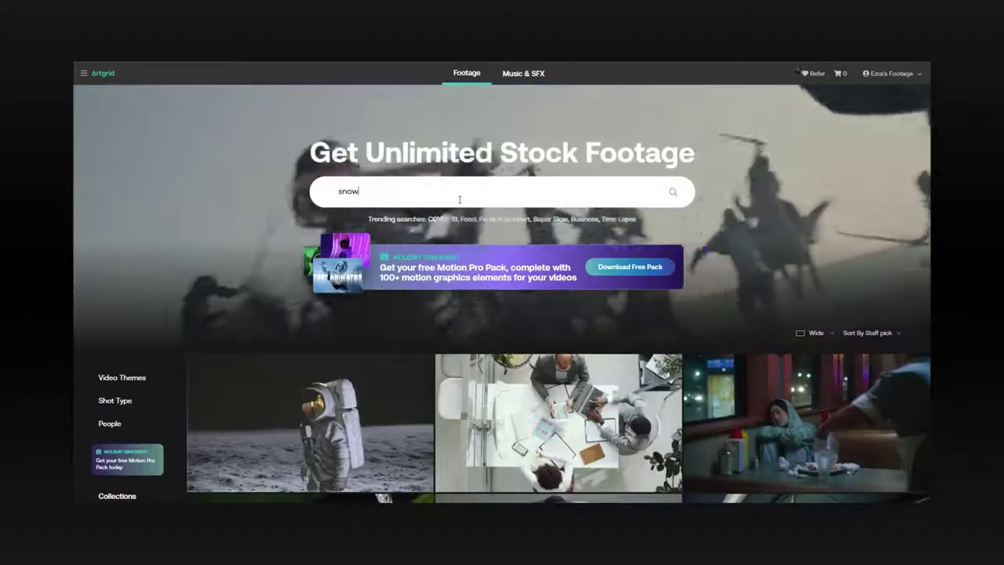
- Search Artgrid for 'snowboard' footage and open The Snowboarder story
type("board")
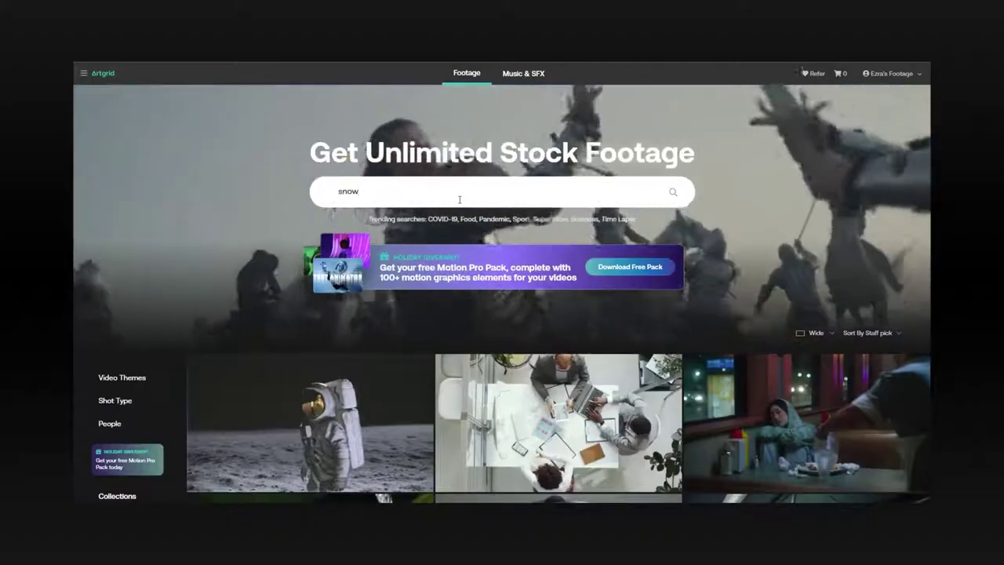
key("Return")
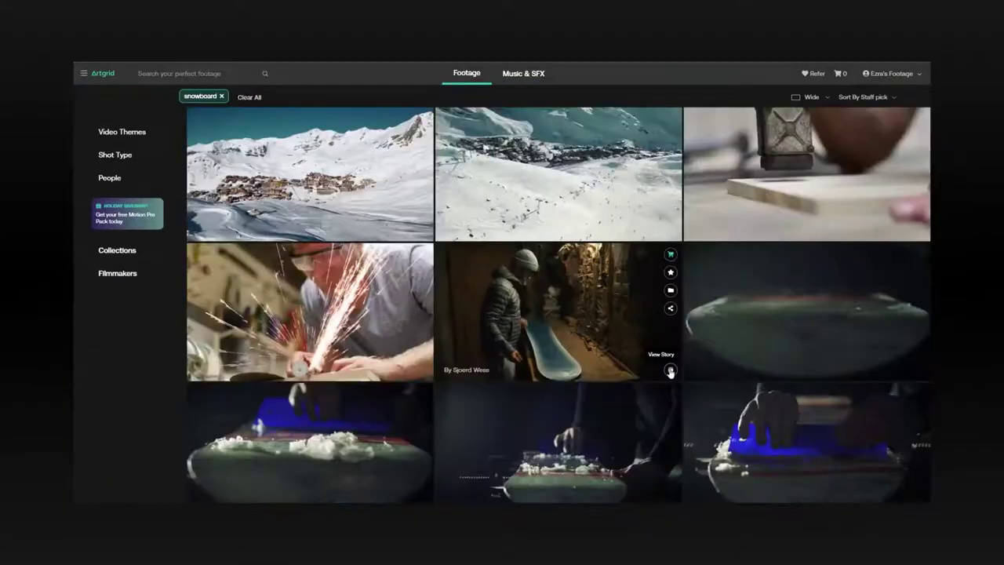
left_click(670, 370)
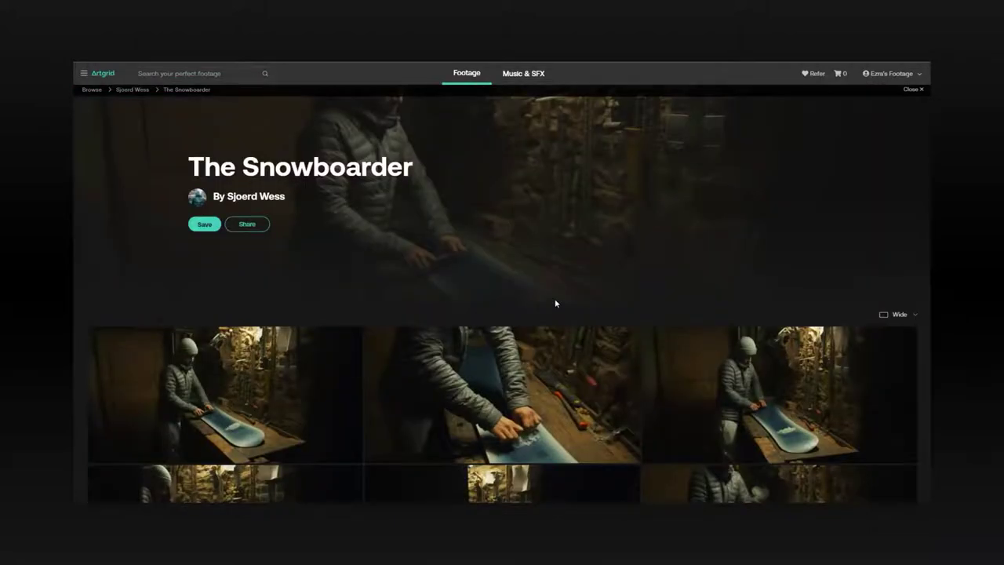
- Scroll through The Snowboarder story's snowy mountain and riding clips
scroll(556, 301, "down", 2)
scroll(554, 300, "down", 4)
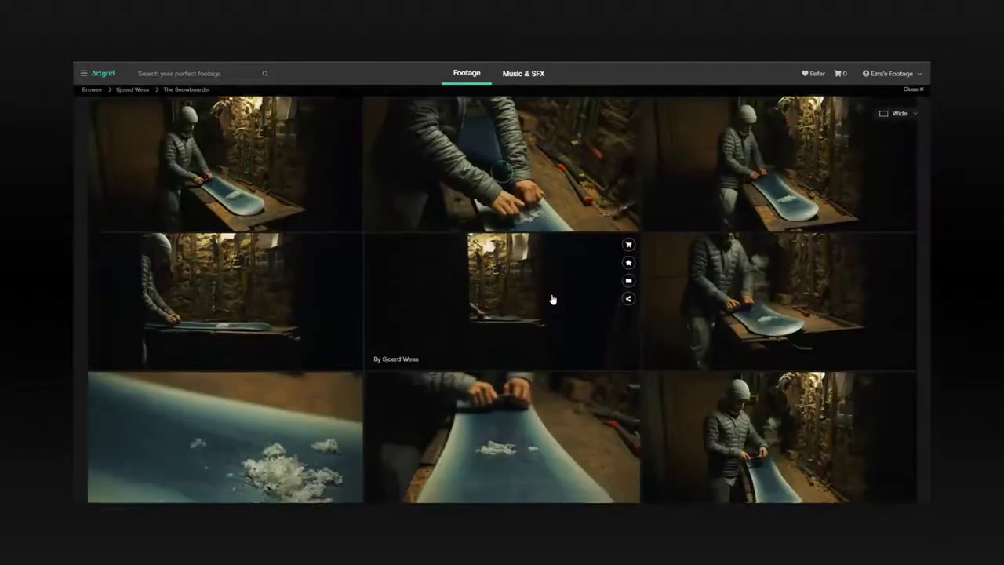
scroll(552, 300, "down", 5)
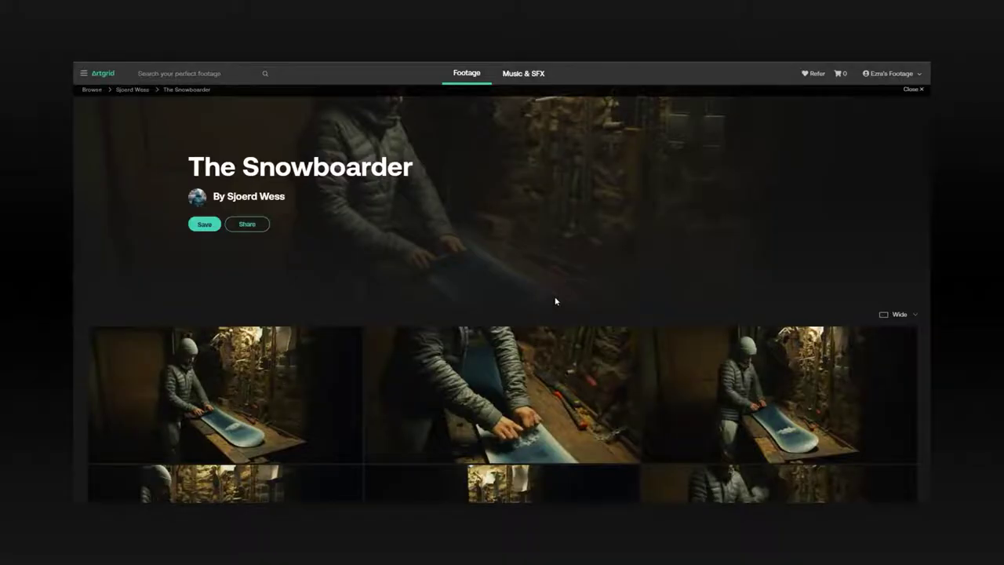
scroll(554, 300, "down", 2)
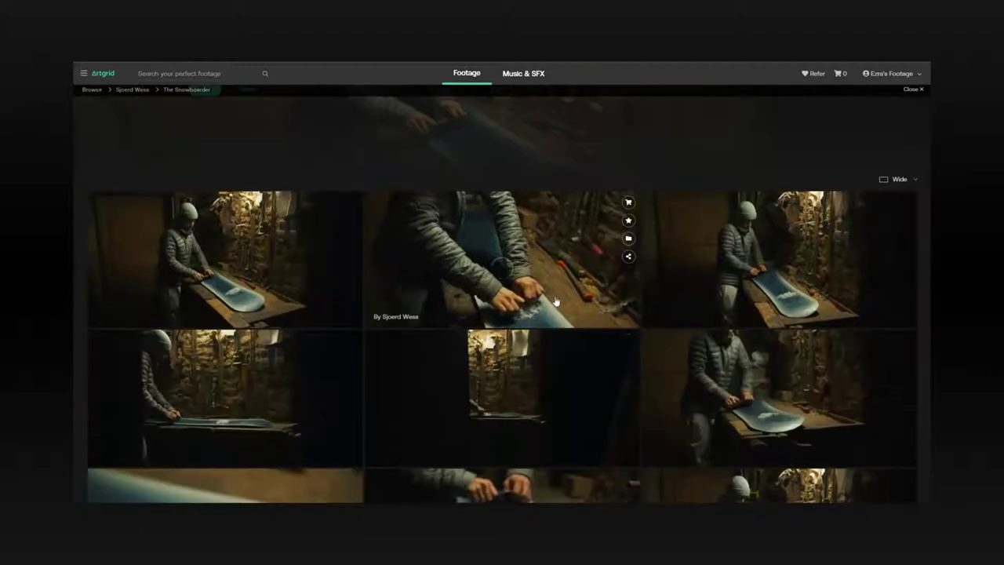
scroll(555, 300, "down", 10)
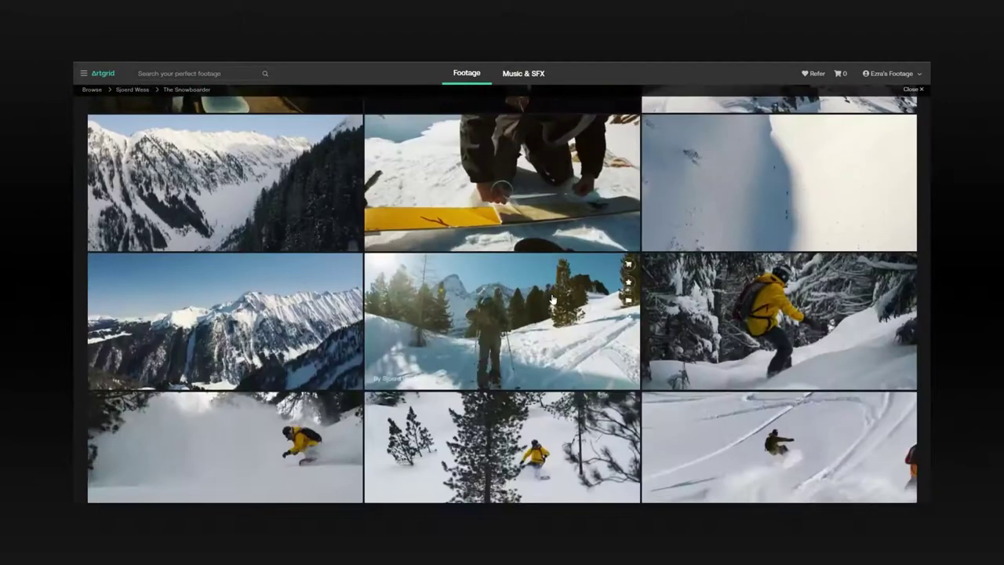
scroll(552, 299, "down", 4)
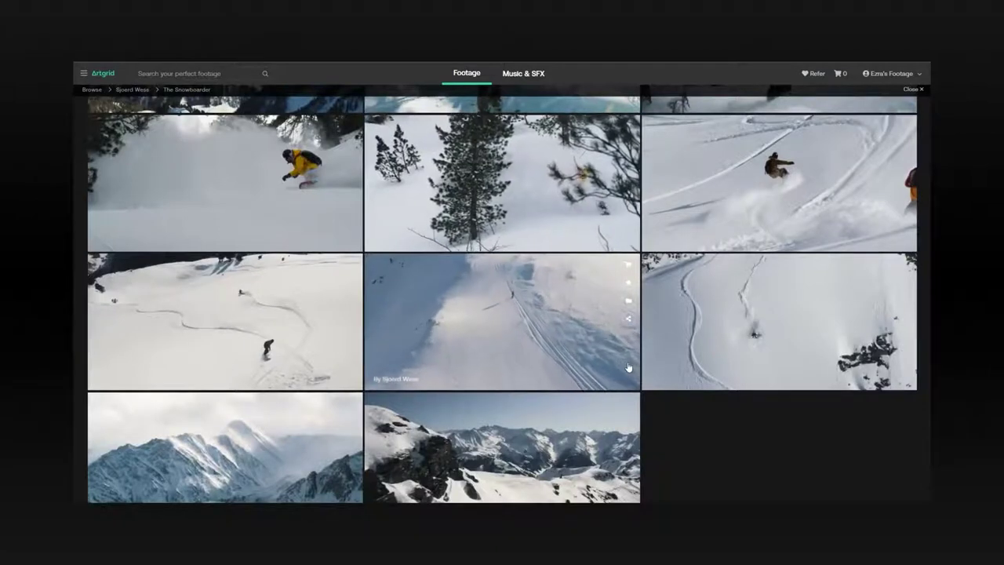
scroll(628, 367, "up", 1)
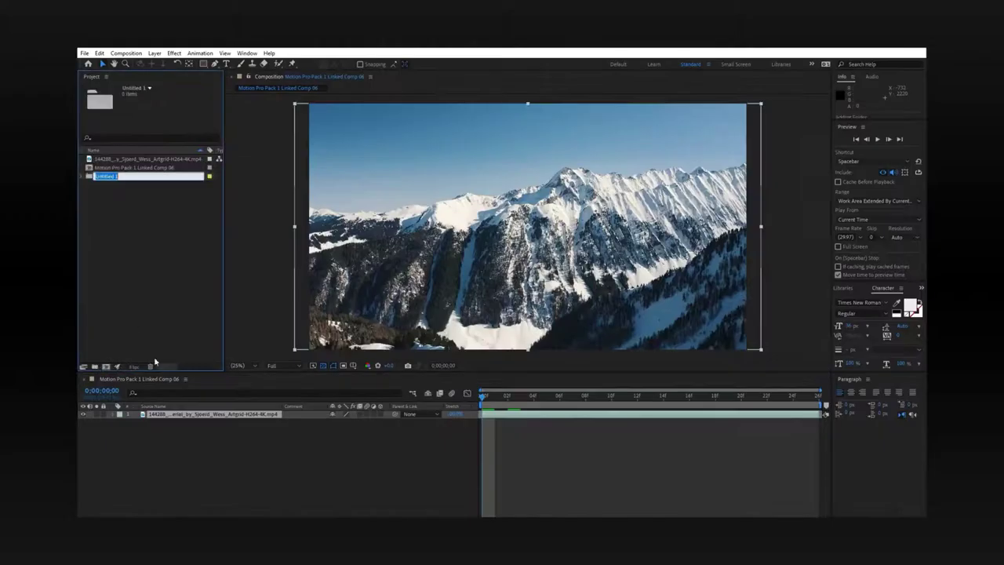
- Create a Clip folder in the Project panel and import Acid and Modern Intro.aep
left_click(129, 179)
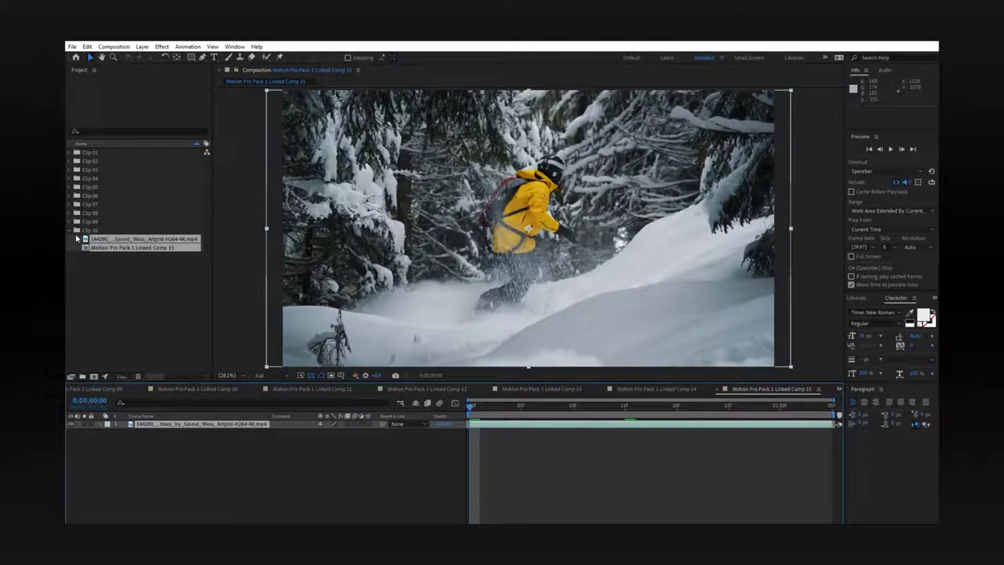
key("ctrl+alt+shift+n")
type("Cl")
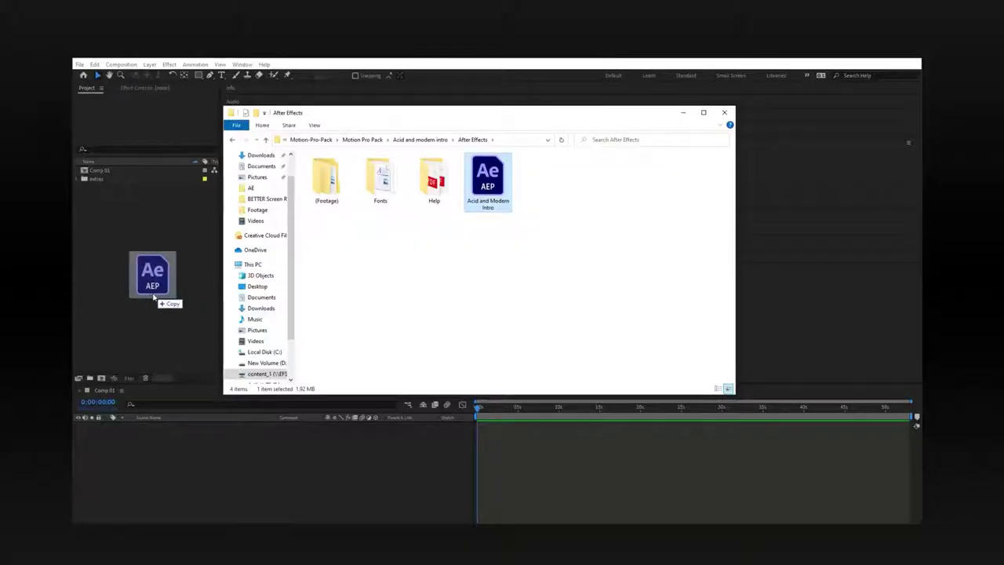
left_click_drag(153, 297, 154, 298)
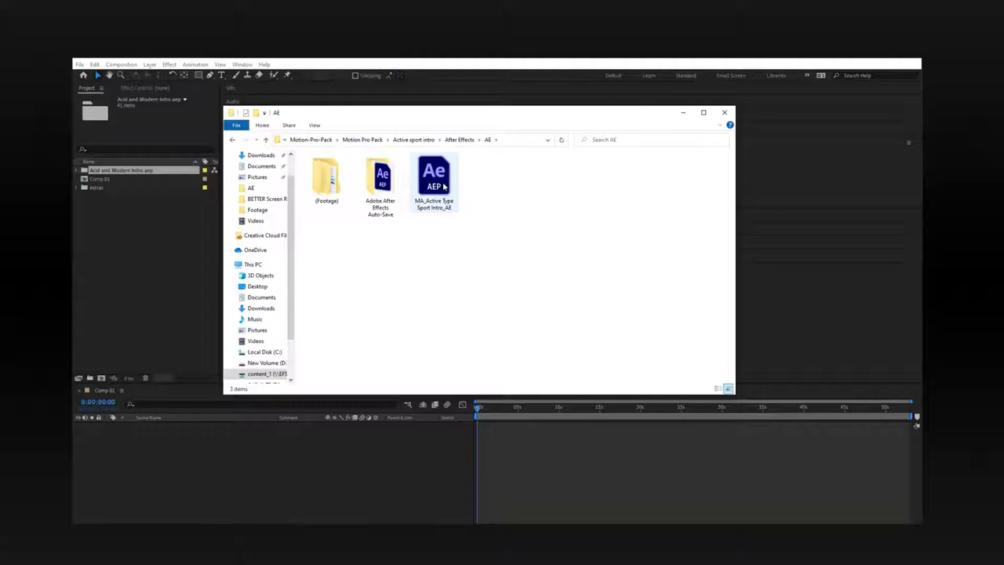
- Import MA_Active Type Sport Intro_AE.aep and MA_Simple VHS Titles Logo_.aep into the project
left_click_drag(163, 285, 161, 289)
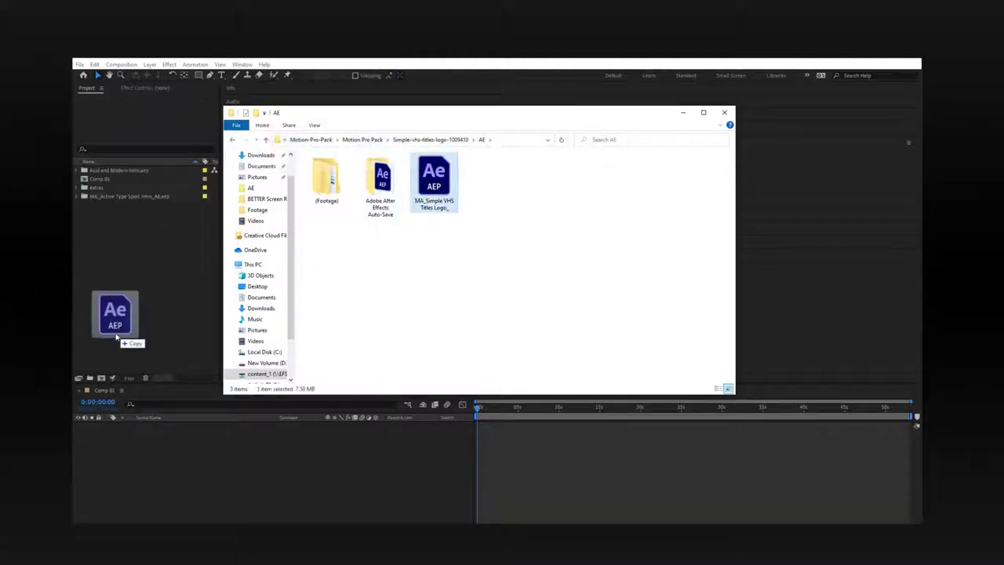
left_click_drag(116, 338, 142, 315)
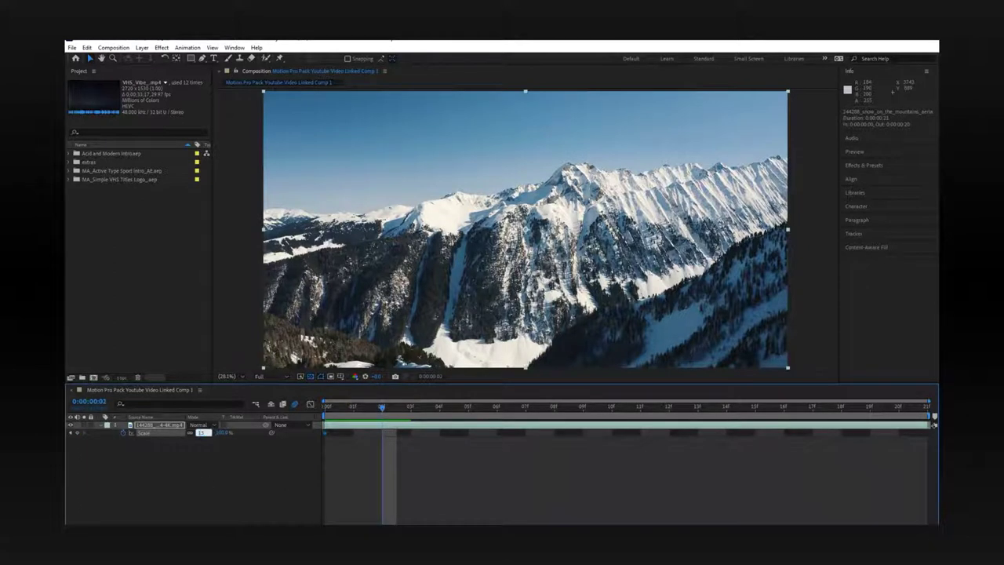
- Scale the mountain aerial layer to 200% and check its curve in the Graph Editor
type("200")
key("Return")
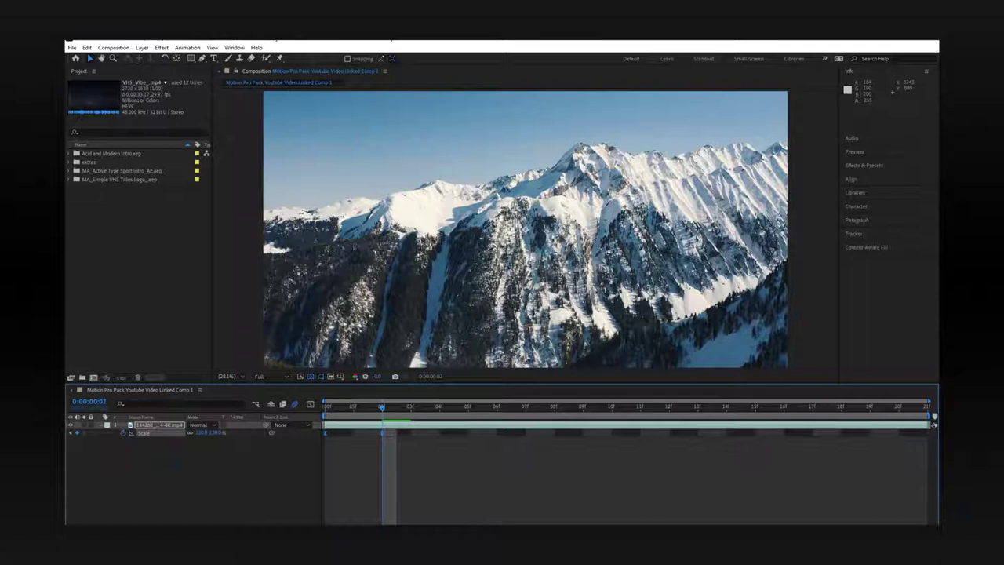
key("F4")
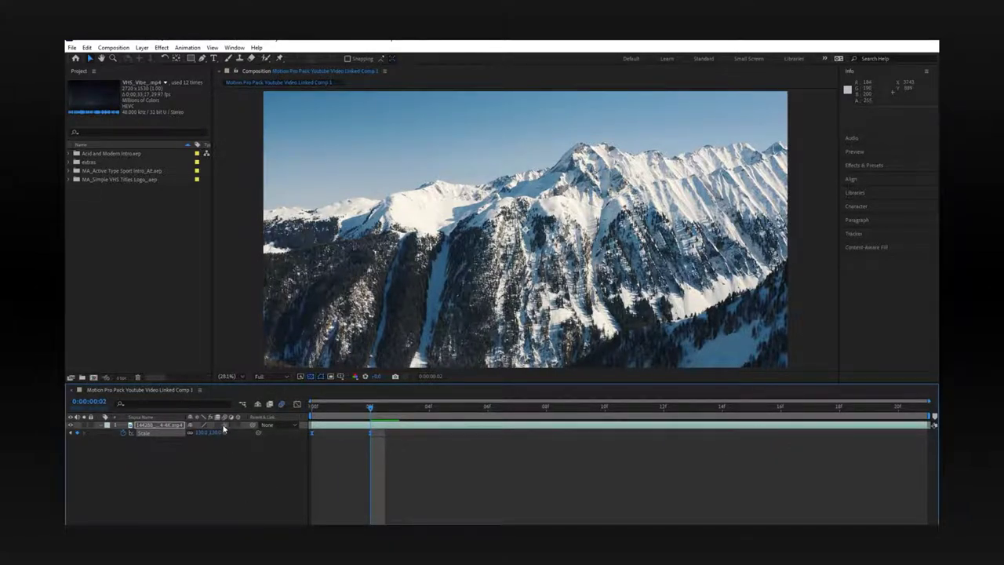
left_click(297, 404)
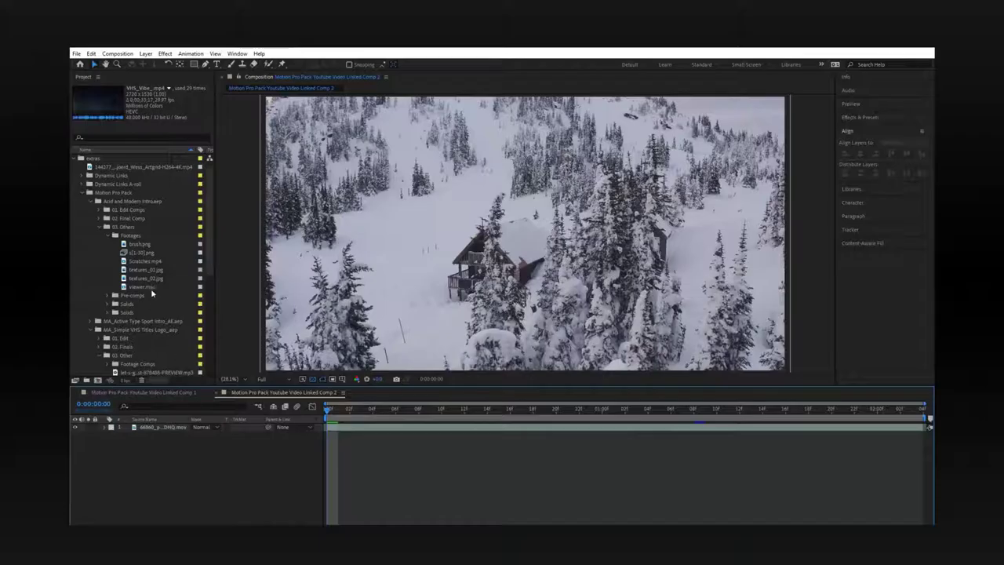
- Add viewer.mp4 as an overlay layer blended in Screen mode
left_click(142, 287)
left_click_drag(141, 287, 259, 433)
key("s")
left_click(201, 427)
left_click(235, 278)
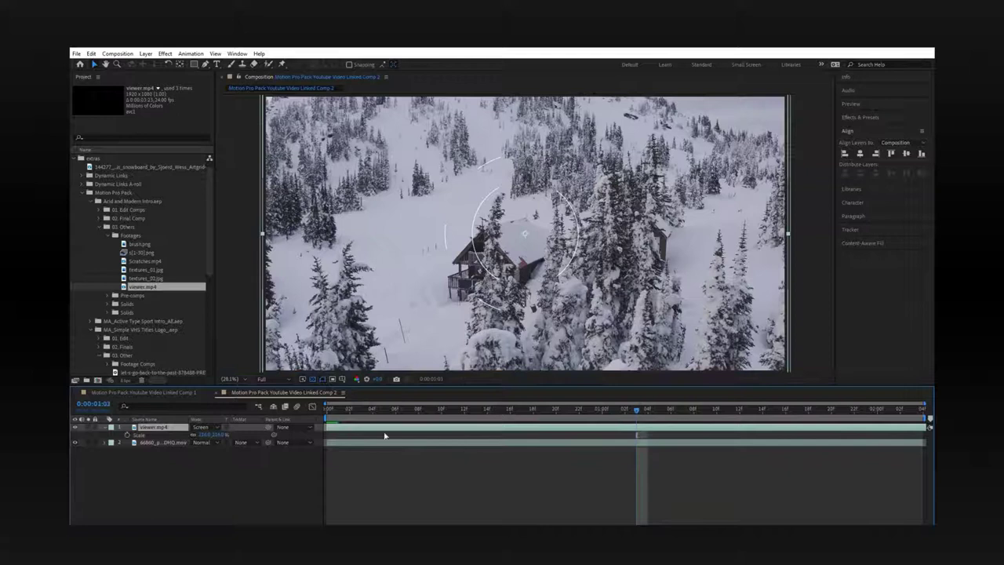
- Lower the preview resolution and move on to Linked Comp 3
left_click(375, 411)
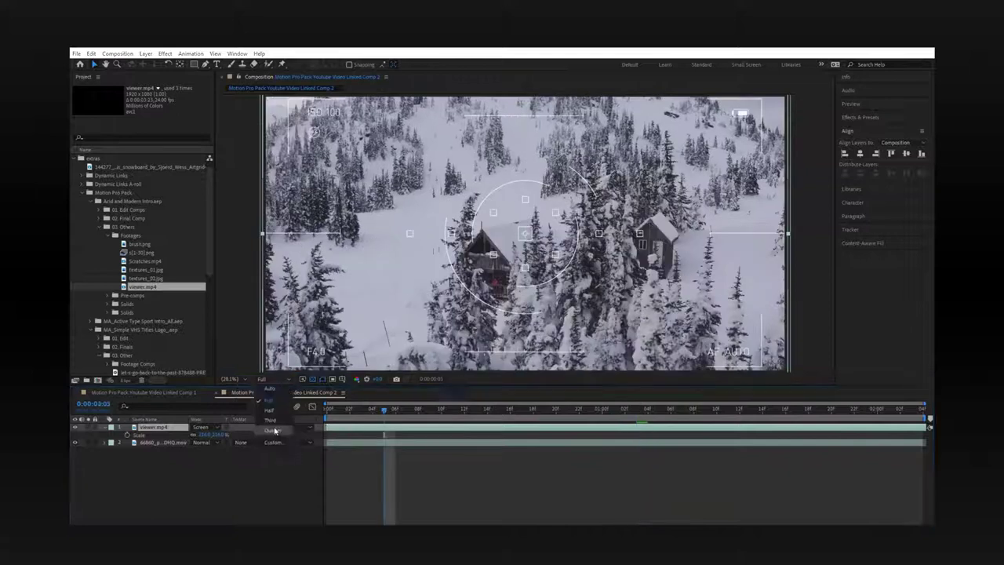
left_click(273, 430)
left_click(442, 410)
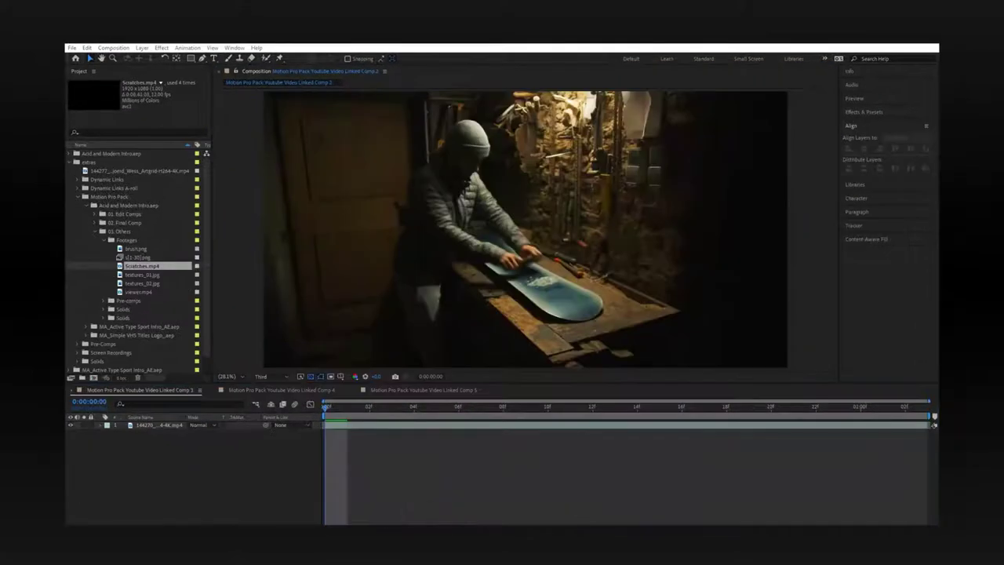
left_click(282, 391)
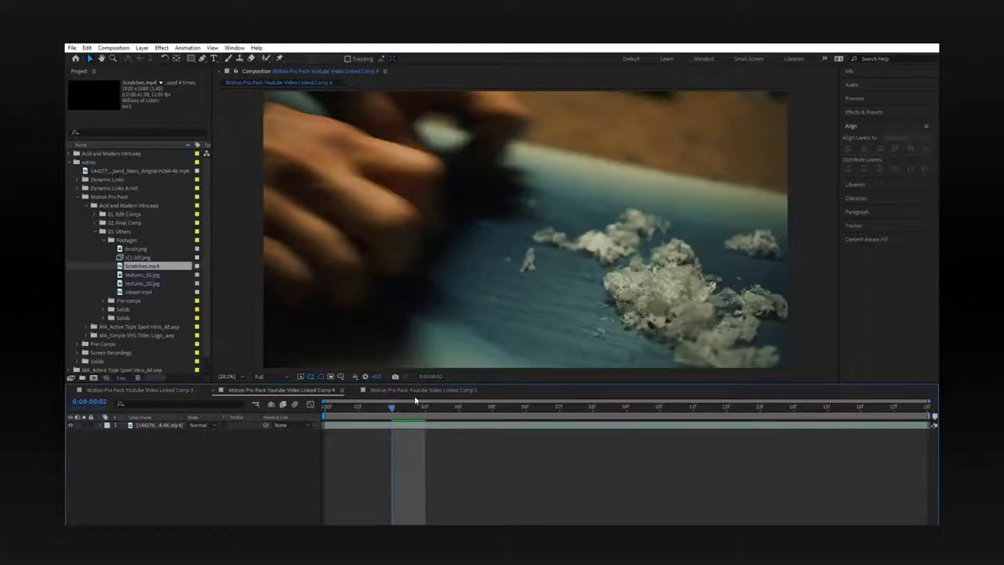
left_click(410, 394)
left_click(180, 392)
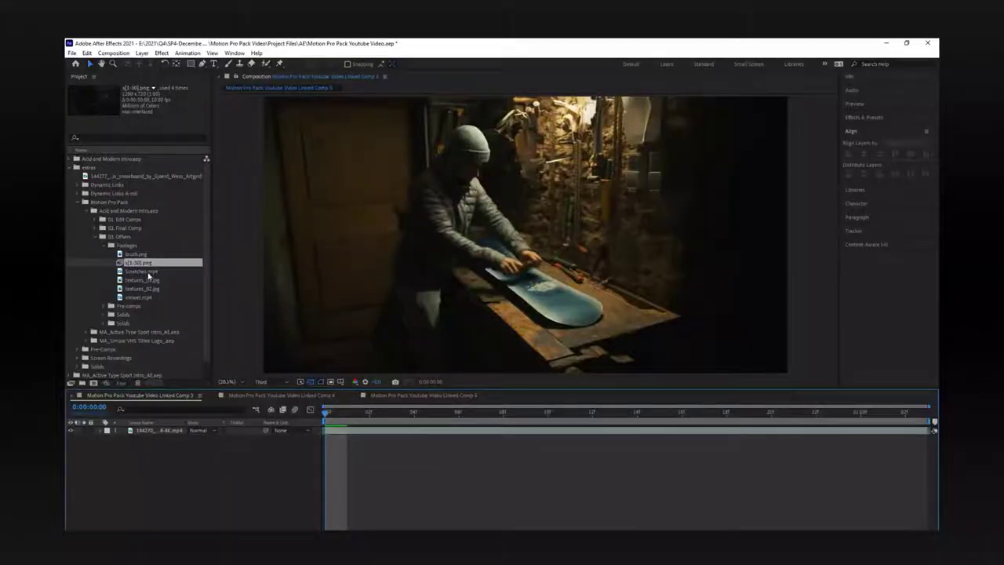
- Add Scratches.mp4 and the s[1-30].png particles over Linked Comp 3, both in Screen mode
left_click_drag(142, 271, 209, 437)
key("s")
left_click(210, 432)
left_click(236, 283)
left_click_drag(138, 262, 211, 438)
key("s")
left_click(212, 431)
left_click(235, 286)
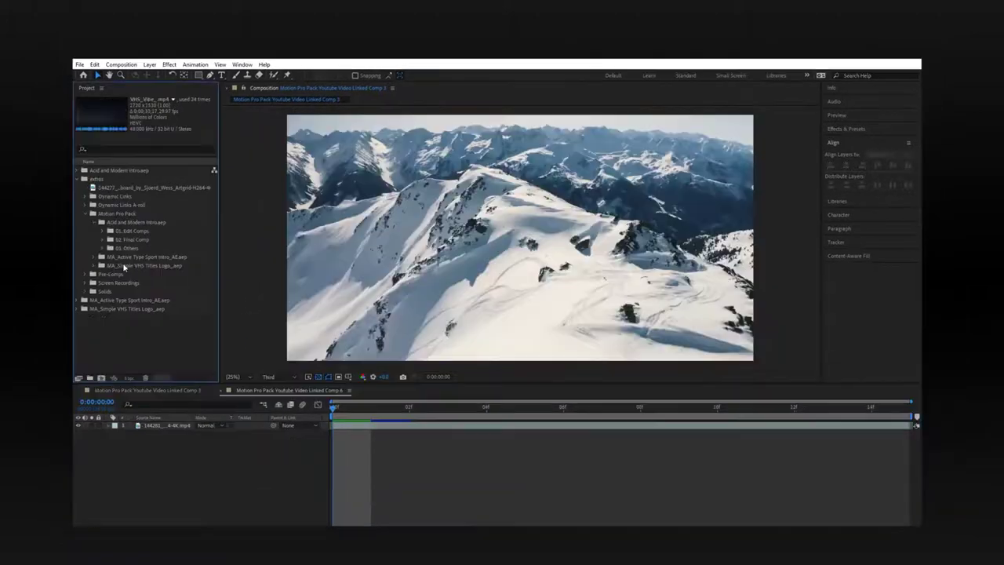
- Add VHS_Vibe_.mp4 over the snow clip in Screen mode and duplicate the layer
left_click(94, 267)
scroll(127, 278, "down", 2)
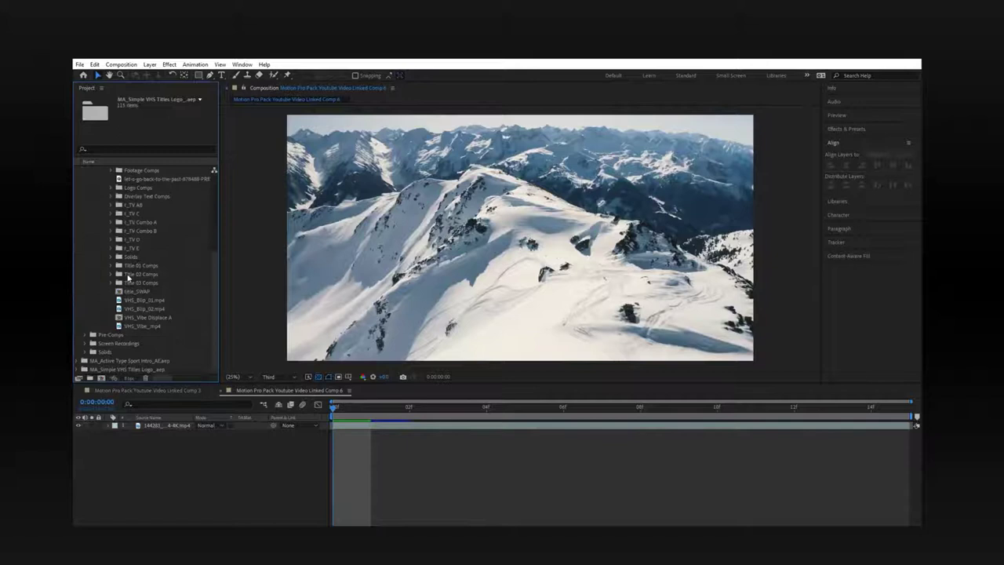
left_click_drag(177, 414, 271, 433)
key("s")
left_click(210, 426)
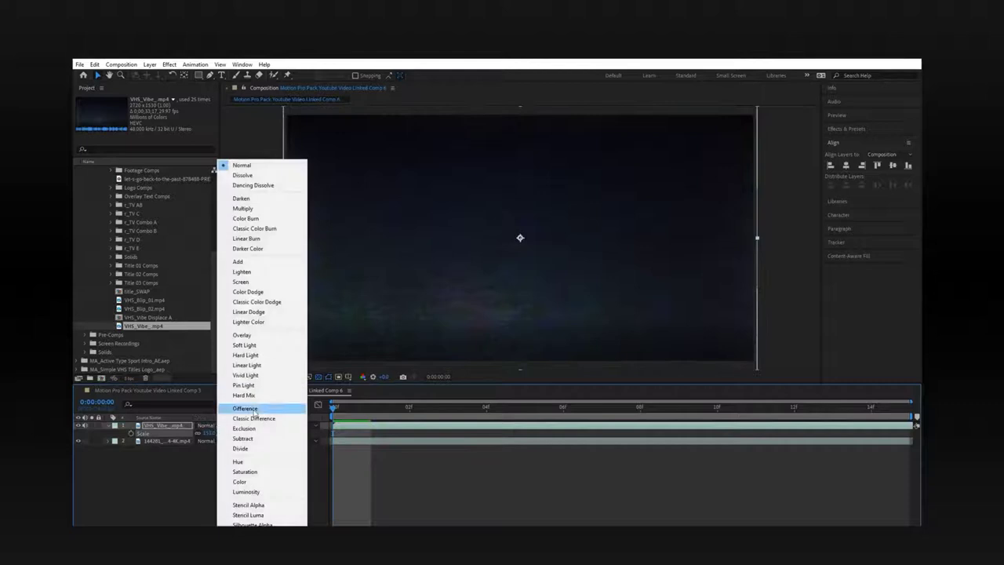
left_click(241, 282)
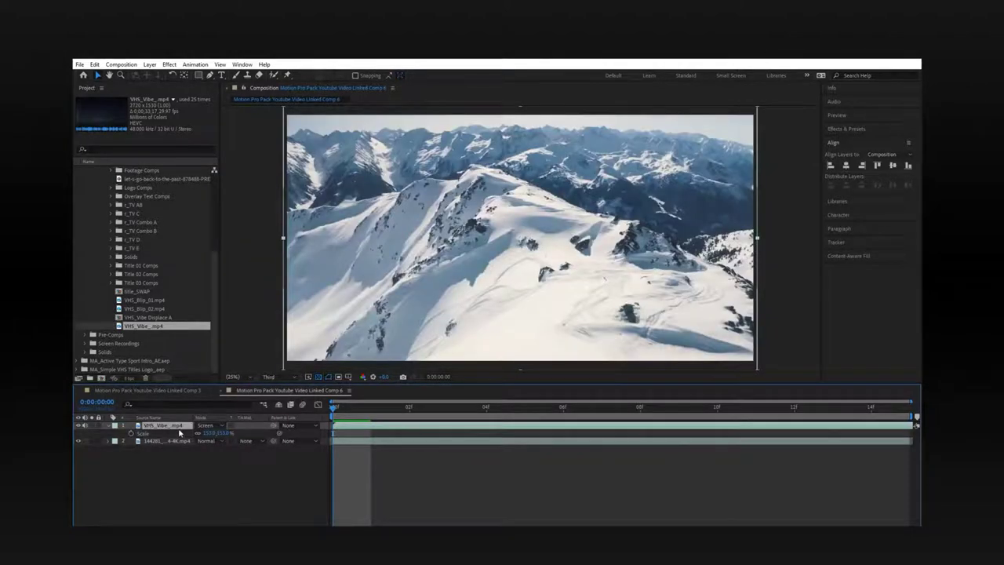
key("ctrl+d")
left_click(109, 433)
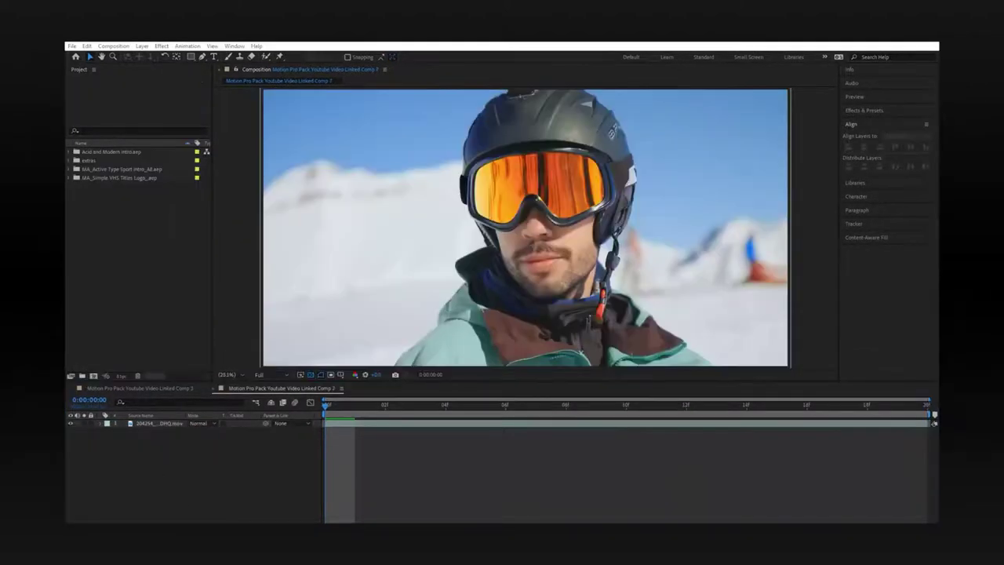
- Add another VHS_Vibe overlay scaled to 150%, blended Screen and then Color Dodge
left_click(78, 205)
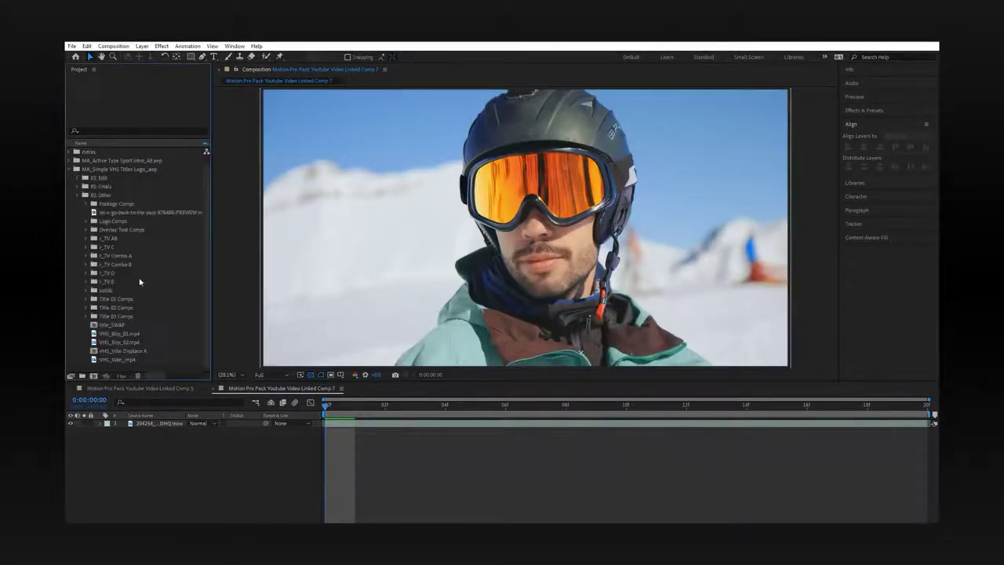
left_click_drag(157, 414, 161, 427)
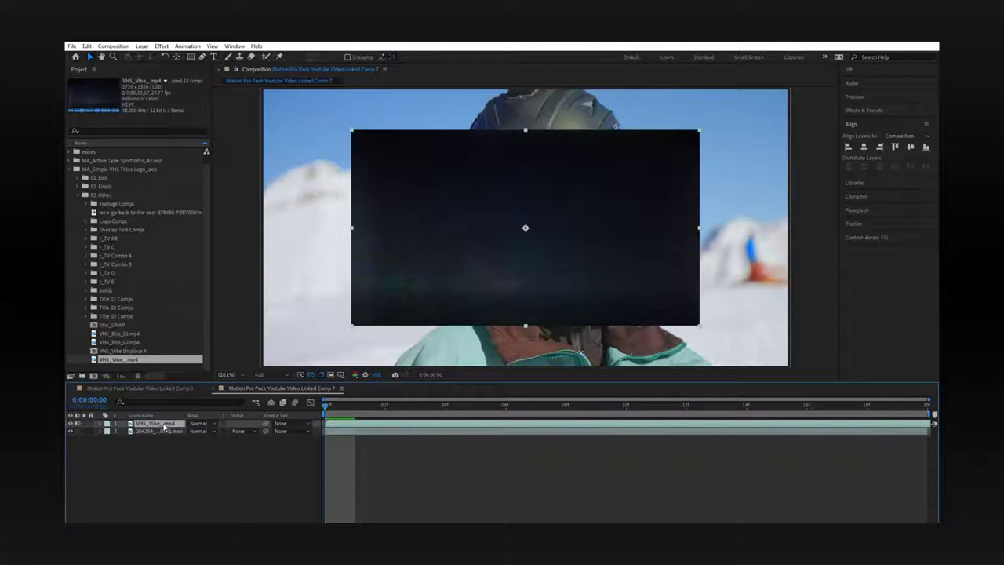
key("s")
type("150")
key("Return")
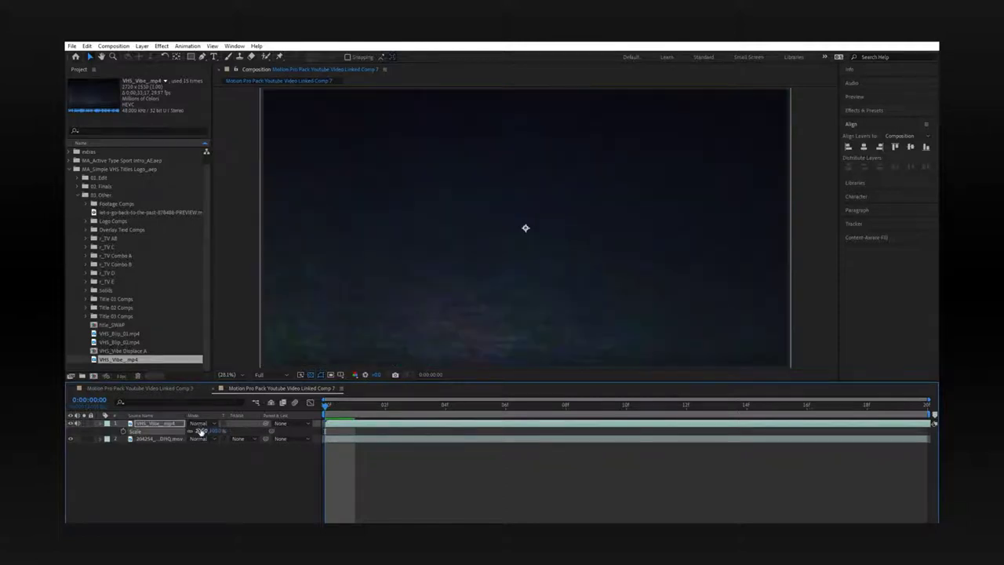
left_click(198, 423)
left_click(250, 286)
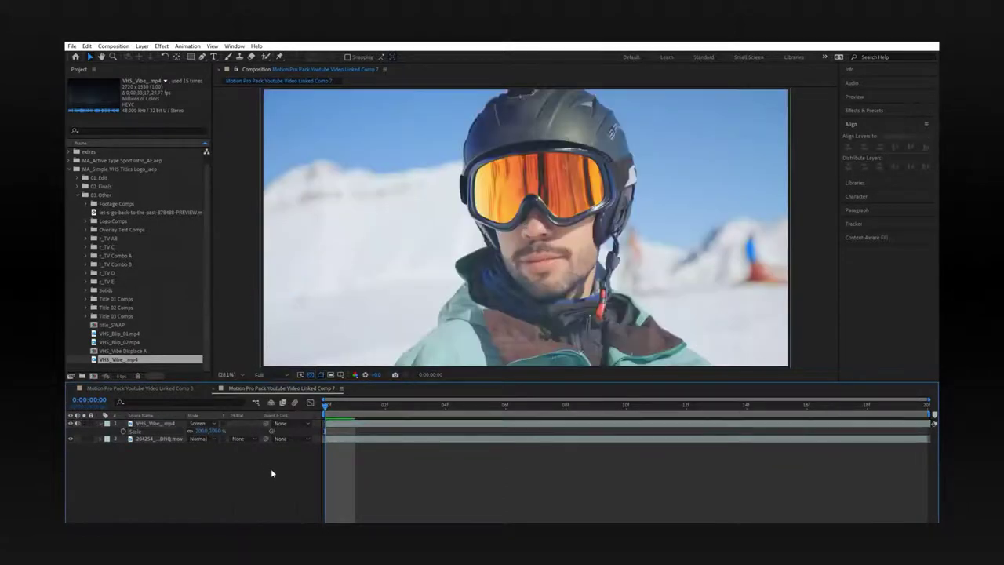
left_click(105, 424)
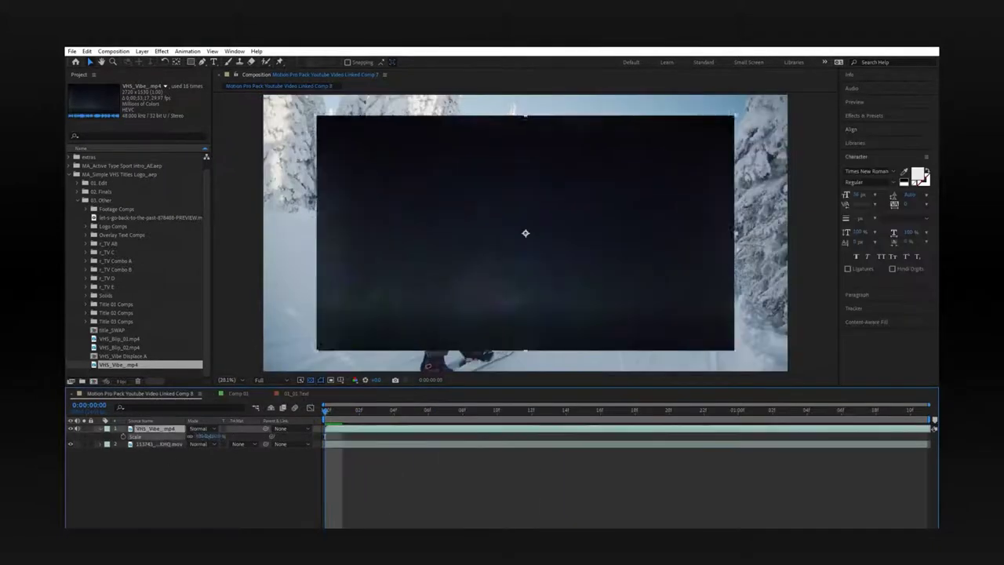
left_click(213, 431)
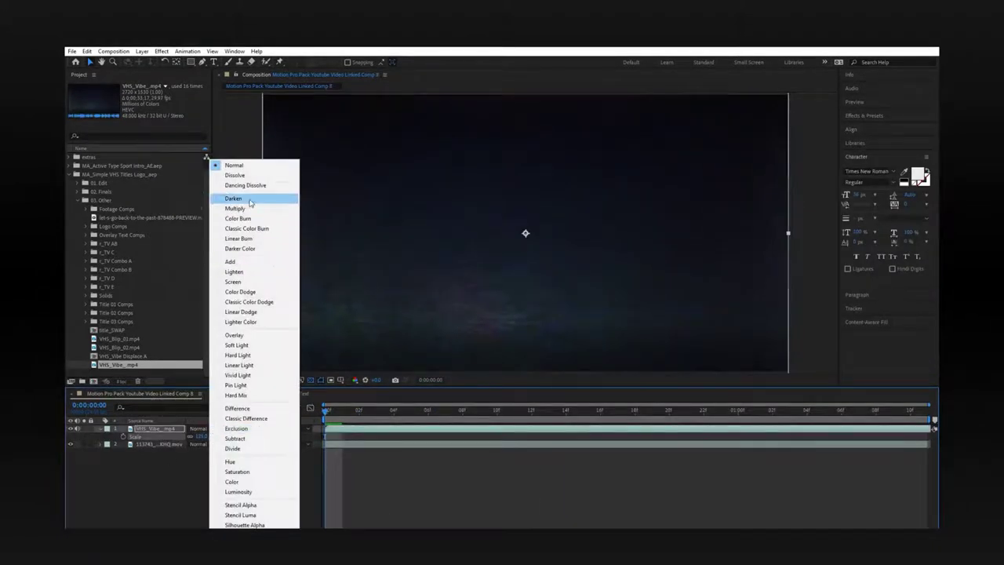
left_click(255, 292)
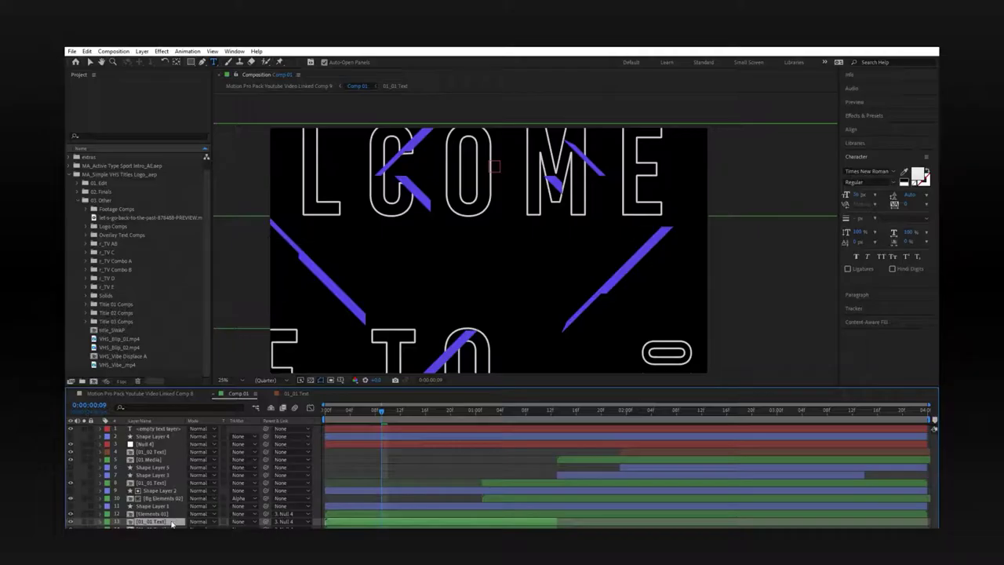
- Replace the 01_01 title text WELCOME TO with IT'S YOUR TIME
double_click(172, 523)
triple_click(408, 313)
type("IT'S YOUR TIME")
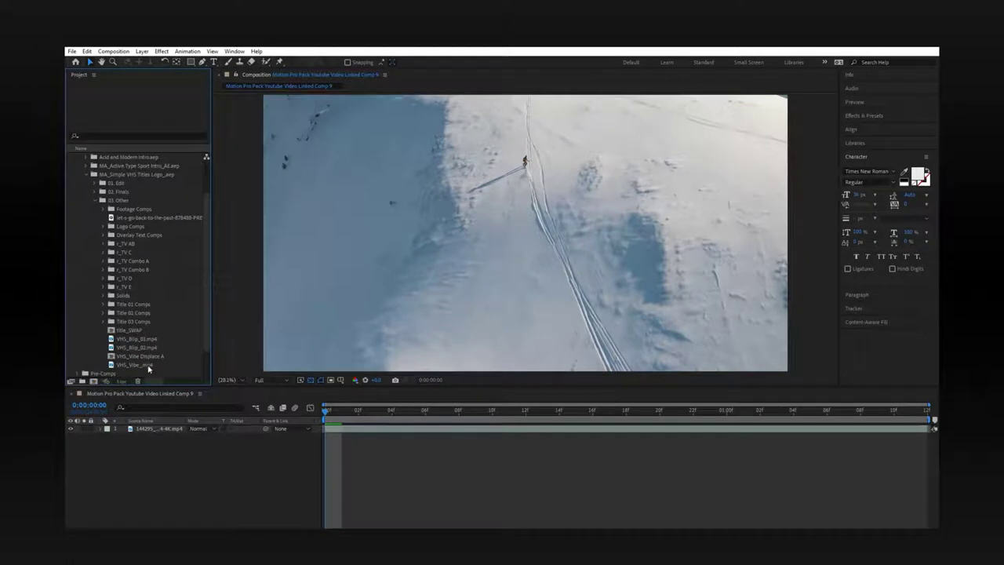
- Add the VHS_Vibe overlay to Linked Comp 9 and scale it up
left_click_drag(173, 433, 222, 436)
key("s")
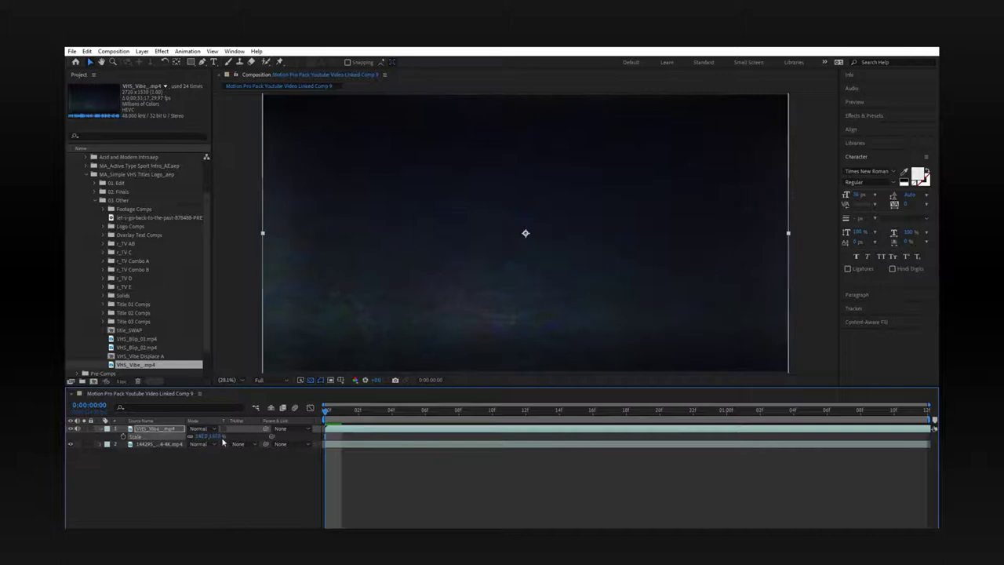
left_click(199, 430)
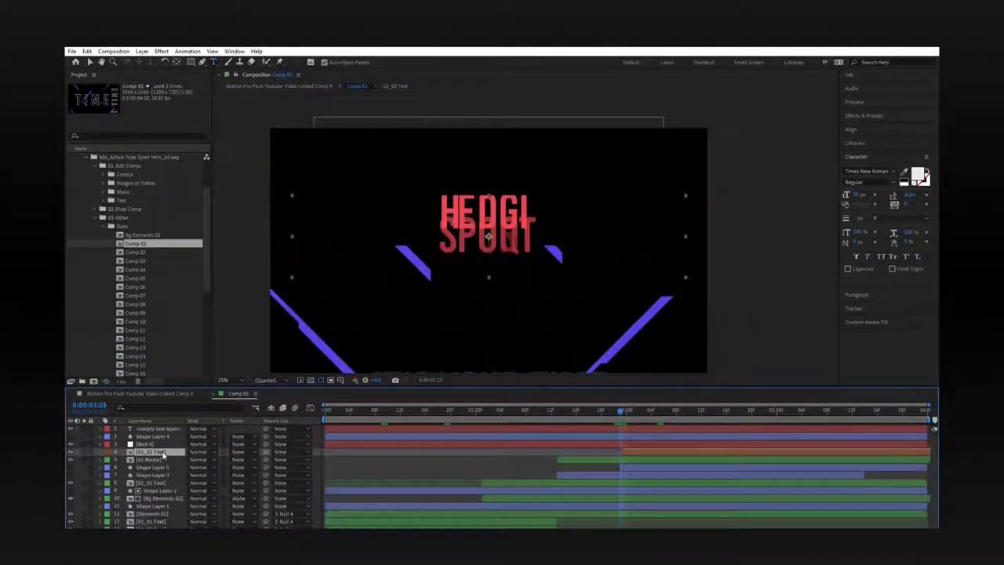
- Change the 01_02 title text to OWN THE MOUNTAIN and check it in Comp 01
double_click(157, 452)
double_click(506, 303)
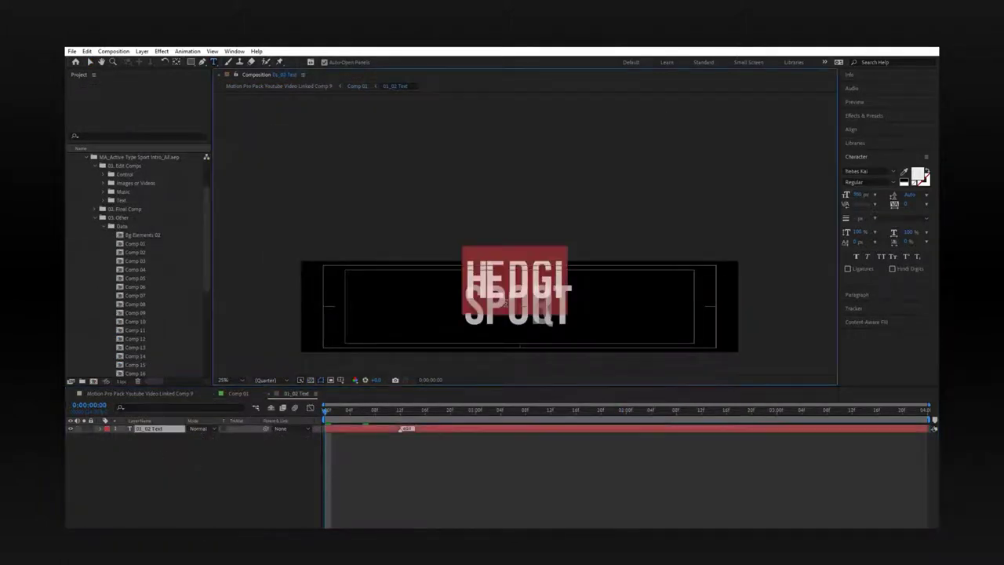
type("OWN THE MOUNTAIN")
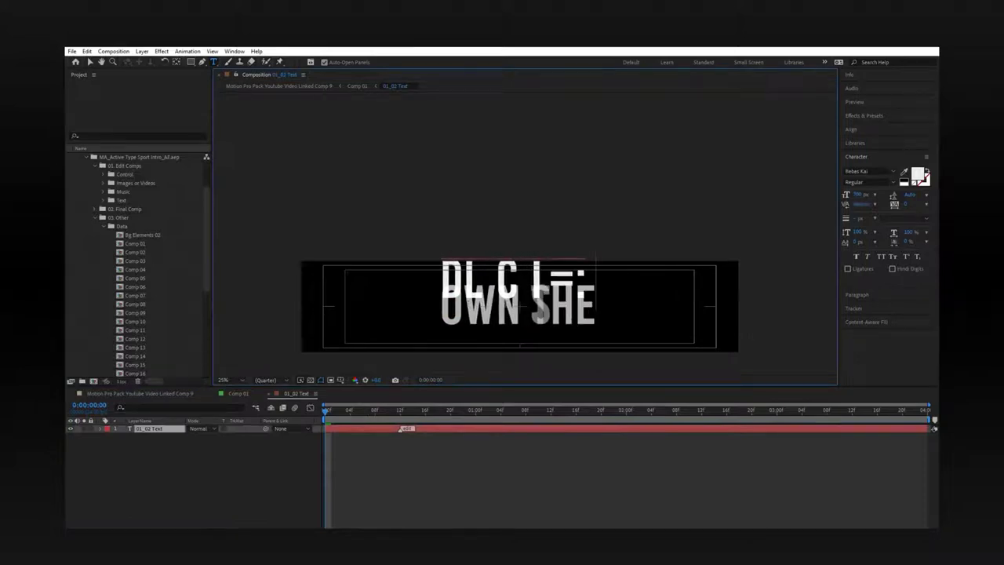
left_click(239, 394)
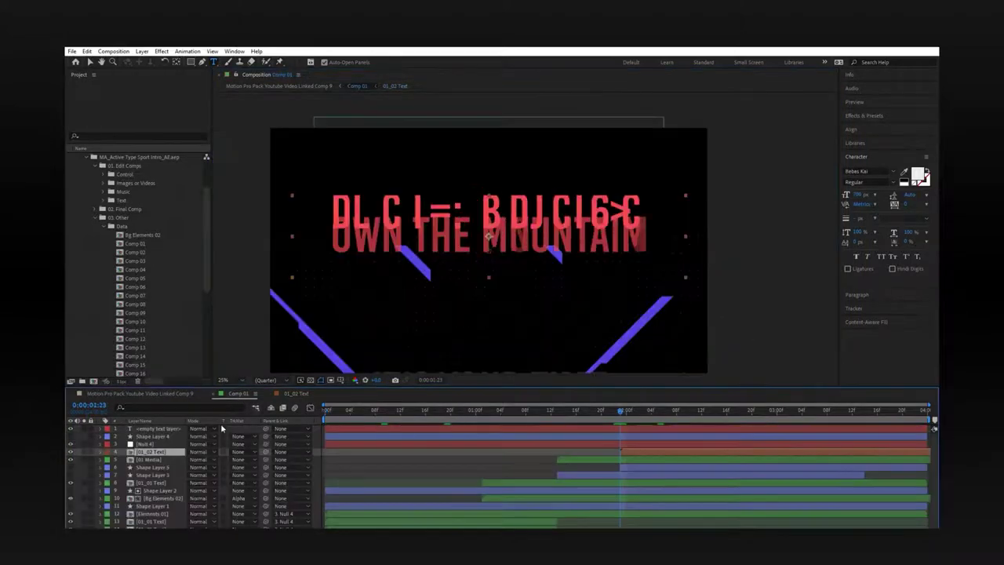
left_click(149, 394)
left_click_drag(326, 411, 429, 418)
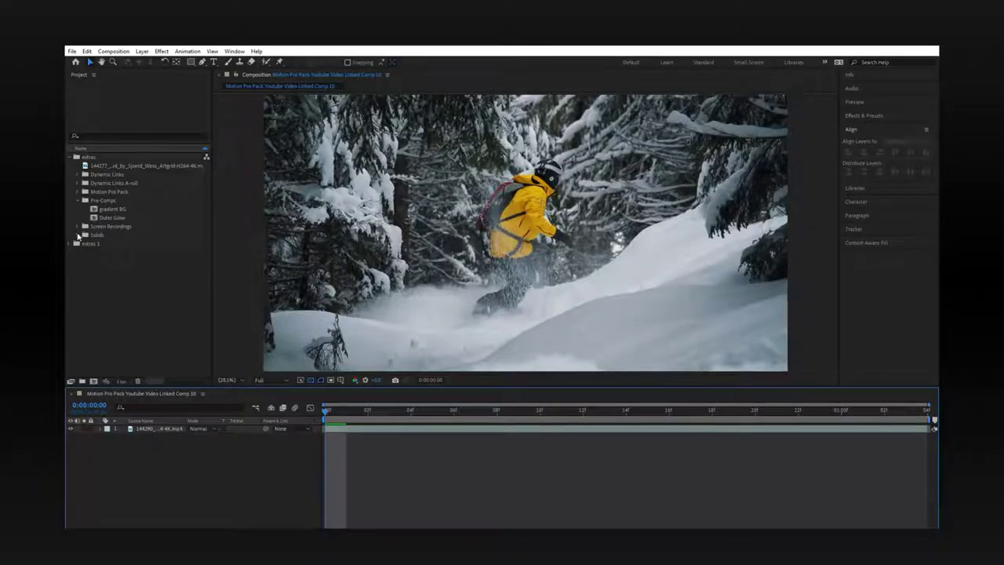
left_click(80, 236)
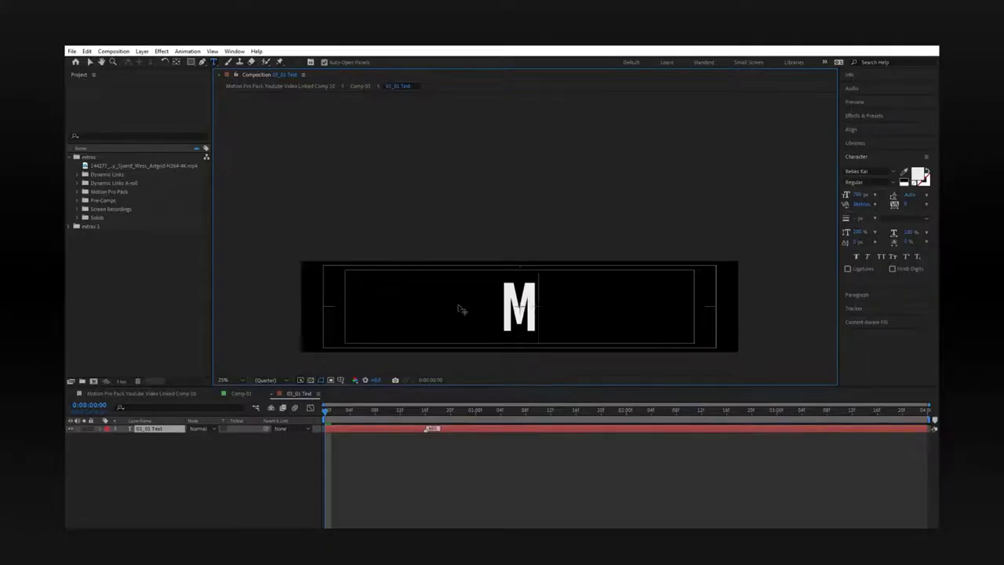
type("ORE CONTROL")
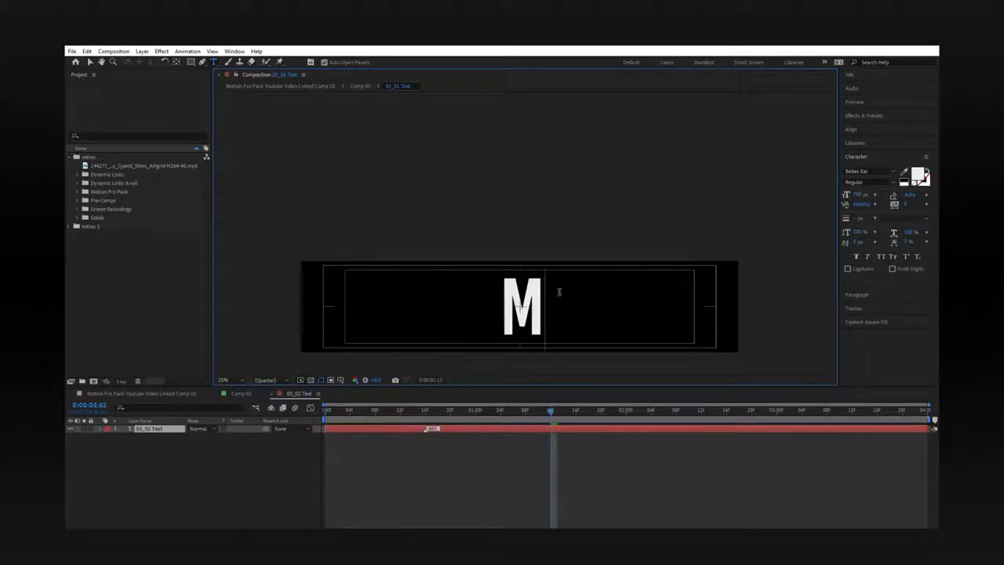
- Finish the MORE SPEED line and open the 03_03 Text precomp in Comp 03
type("ORE SPEE")
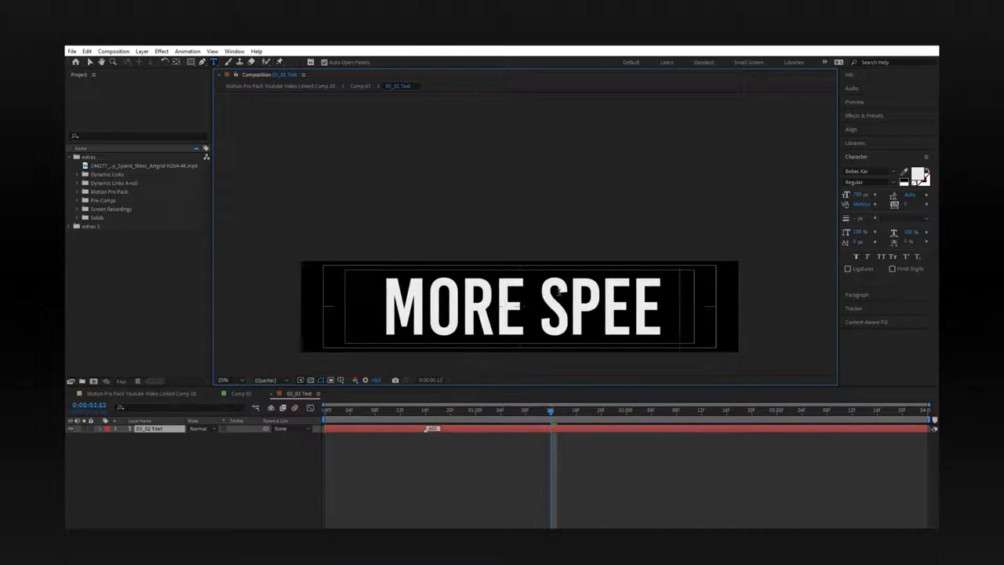
type("D")
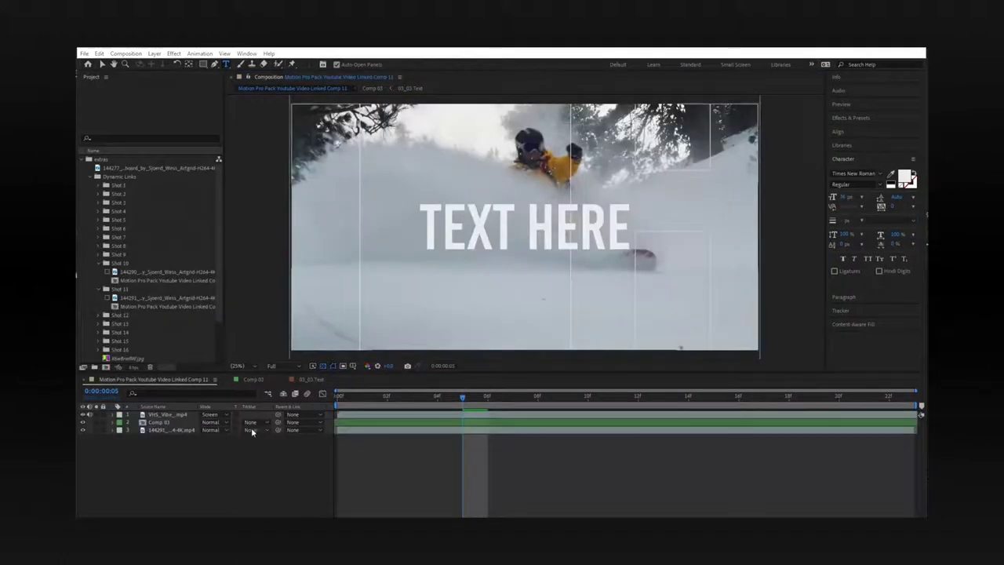
left_click(252, 379)
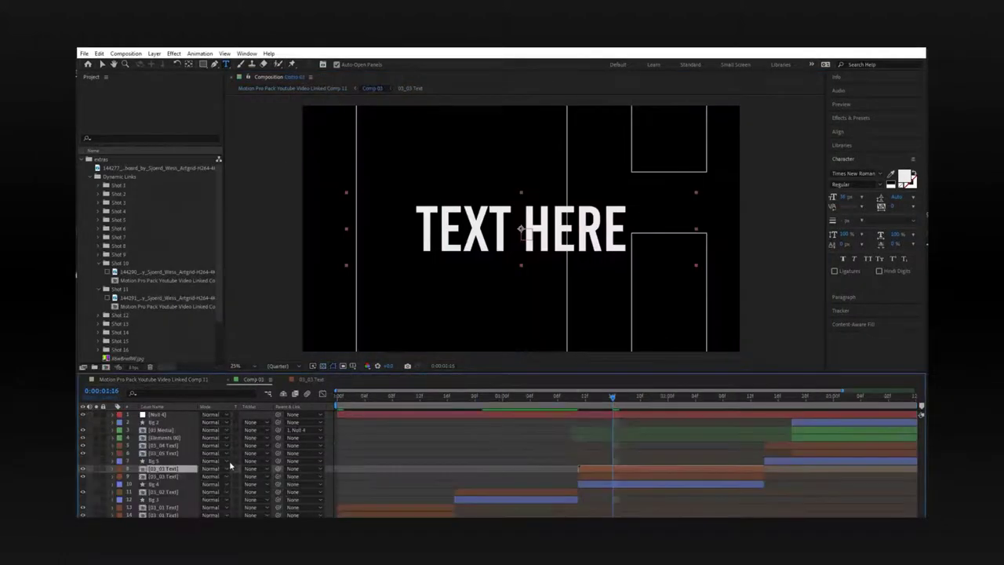
double_click(476, 243)
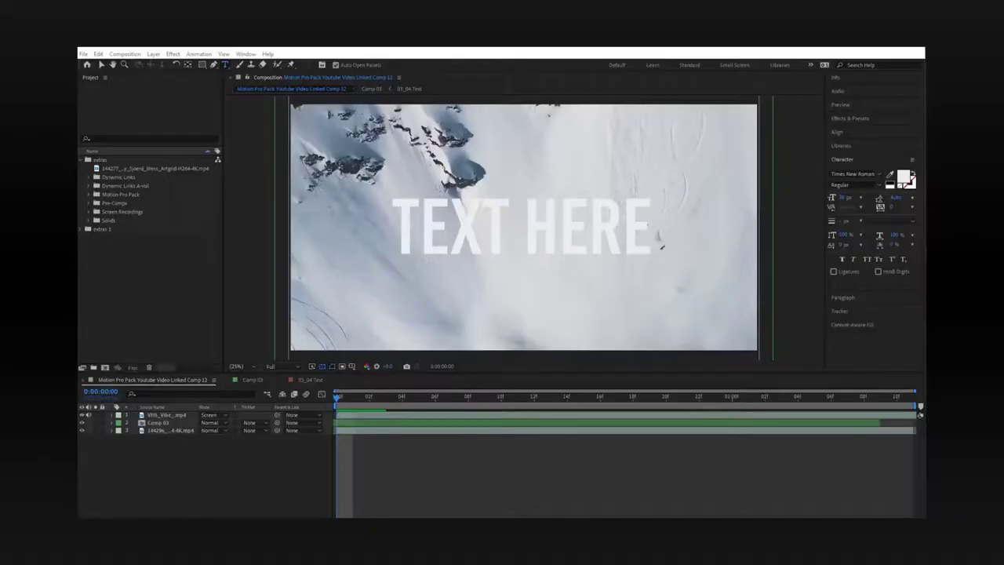
left_click(249, 381)
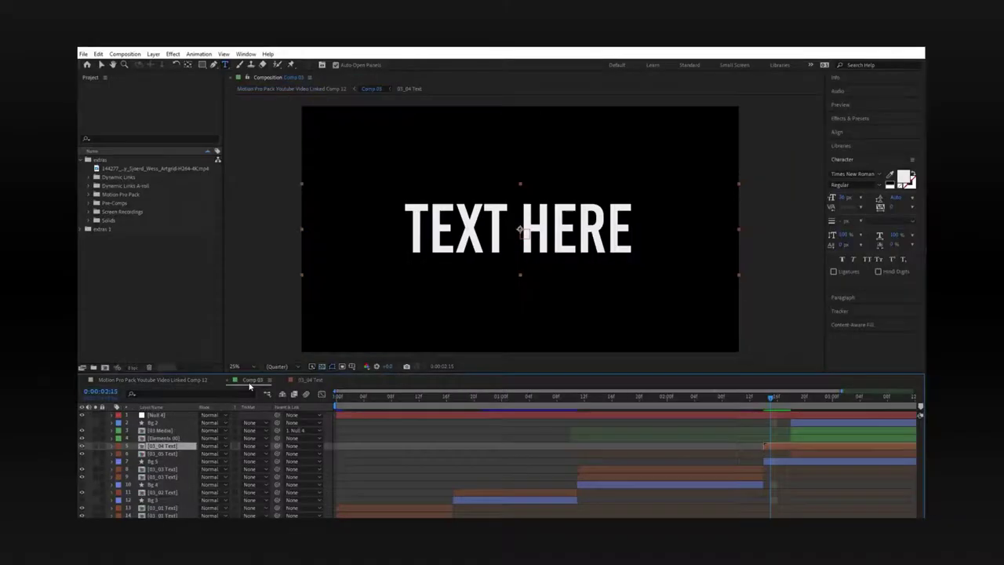
- Replace the 03_04 TEXT HERE placeholder with 'FOR ALL LEV…'
double_click(184, 448)
triple_click(491, 314)
type("FOR ALL LEV")
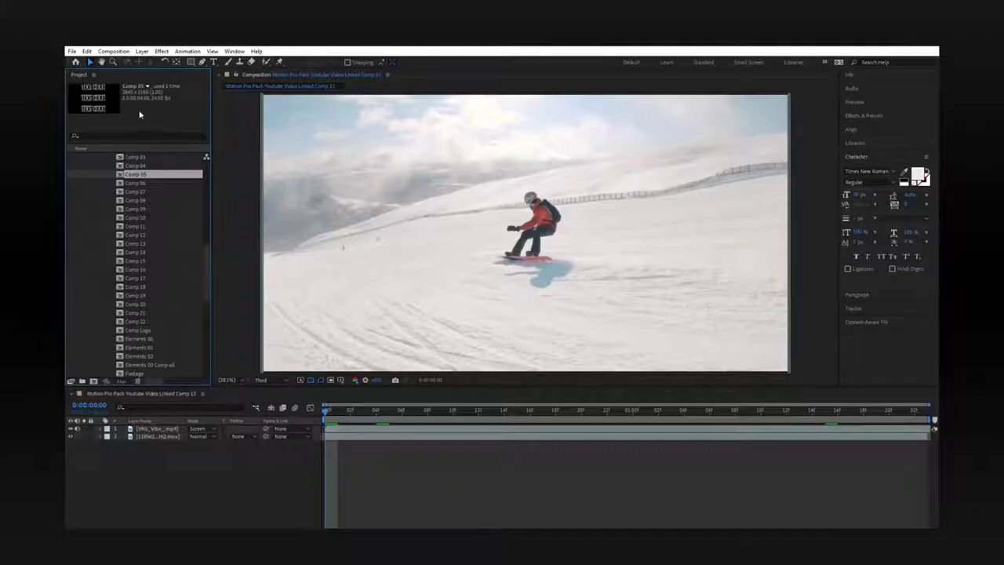
- Add Comp 05 over the snowboard footage and set its 05_01 title to GET YOURS TODAY
left_click_drag(151, 179, 174, 436)
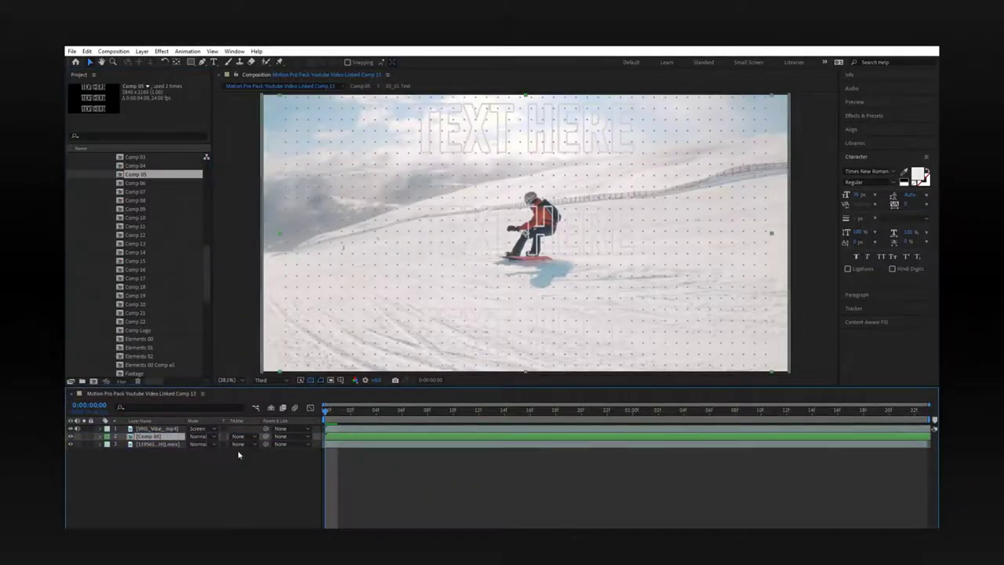
double_click(165, 437)
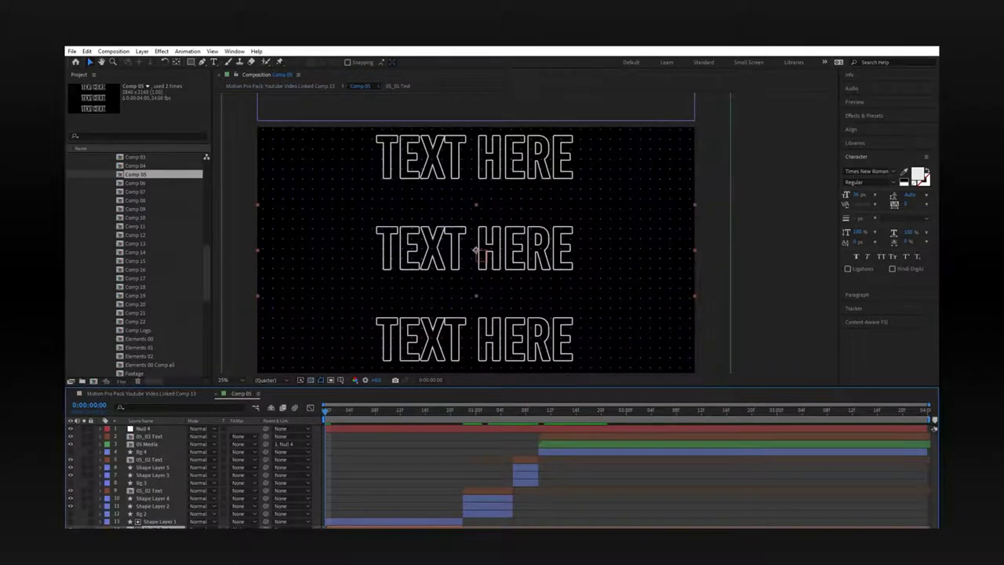
double_click(477, 249)
double_click(494, 298)
type("GE")
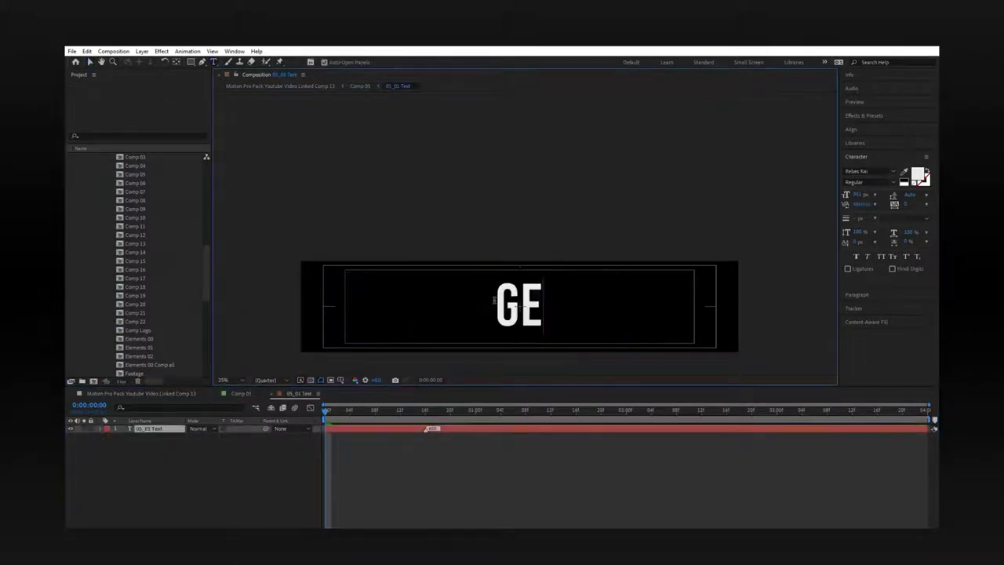
type("T YOURS TODAY")
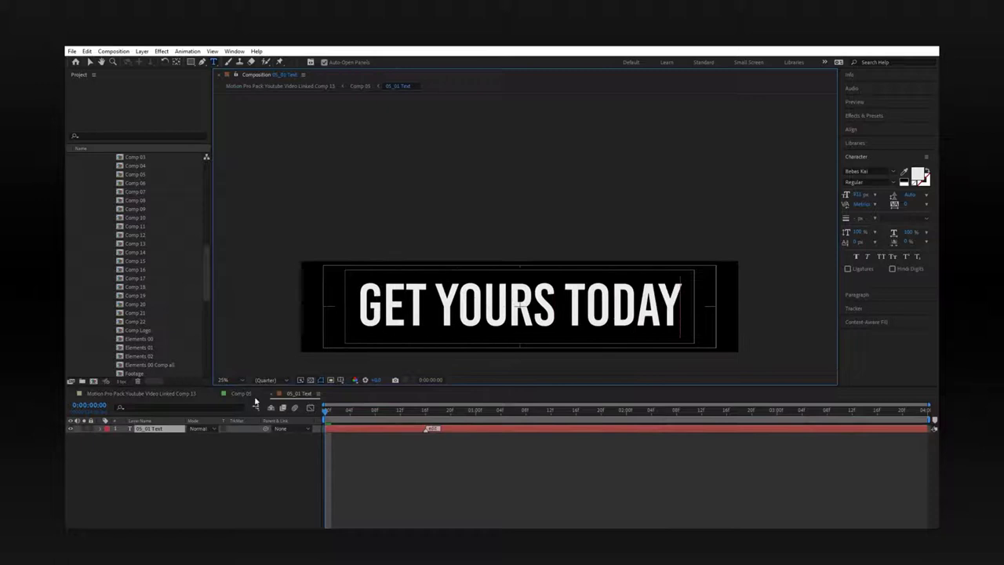
left_click(189, 394)
- Add another overlay layer, start it later, scale it to about 120% and blend in Screen
scroll(151, 325, "down", 10)
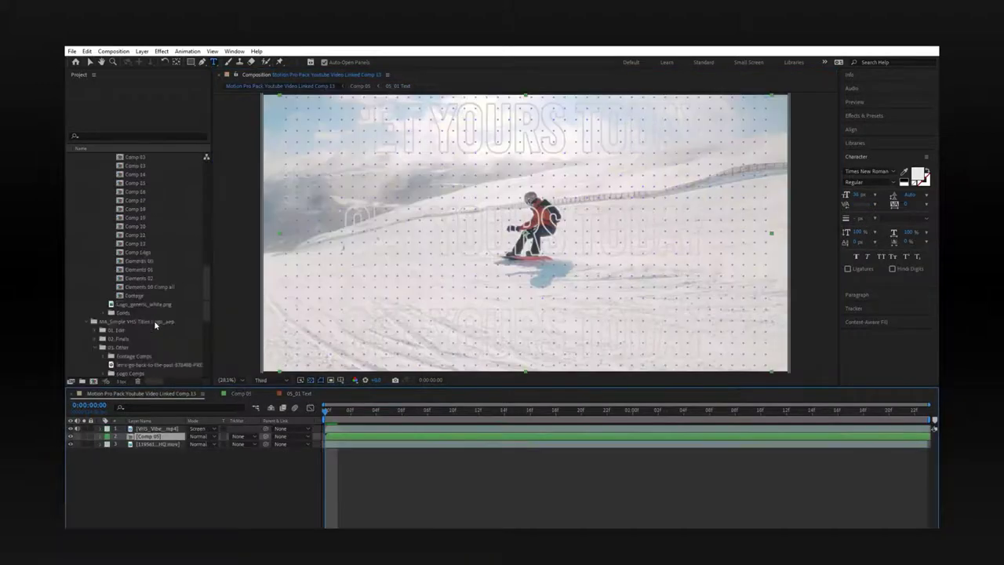
left_click_drag(159, 306, 174, 440)
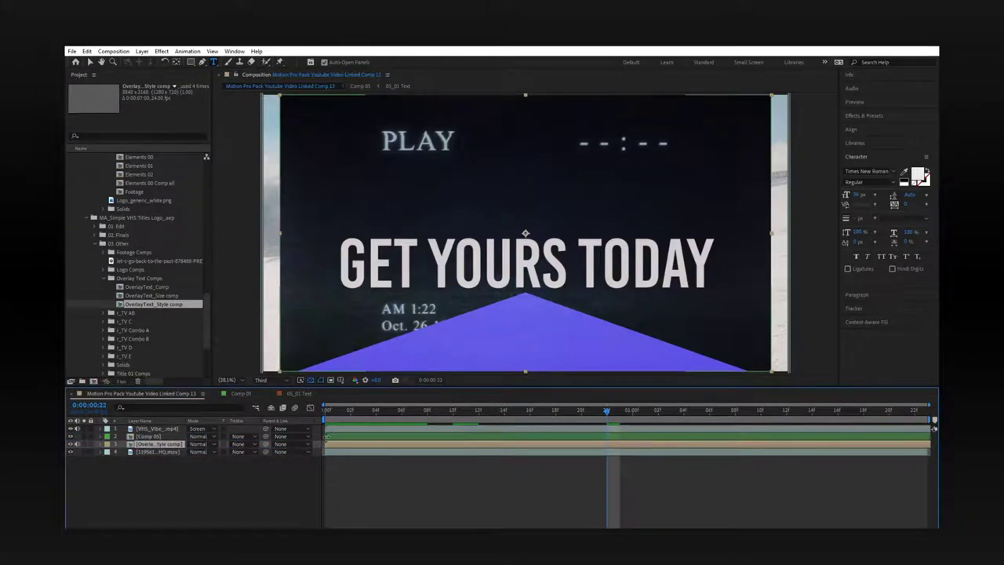
left_click_drag(326, 445, 382, 449)
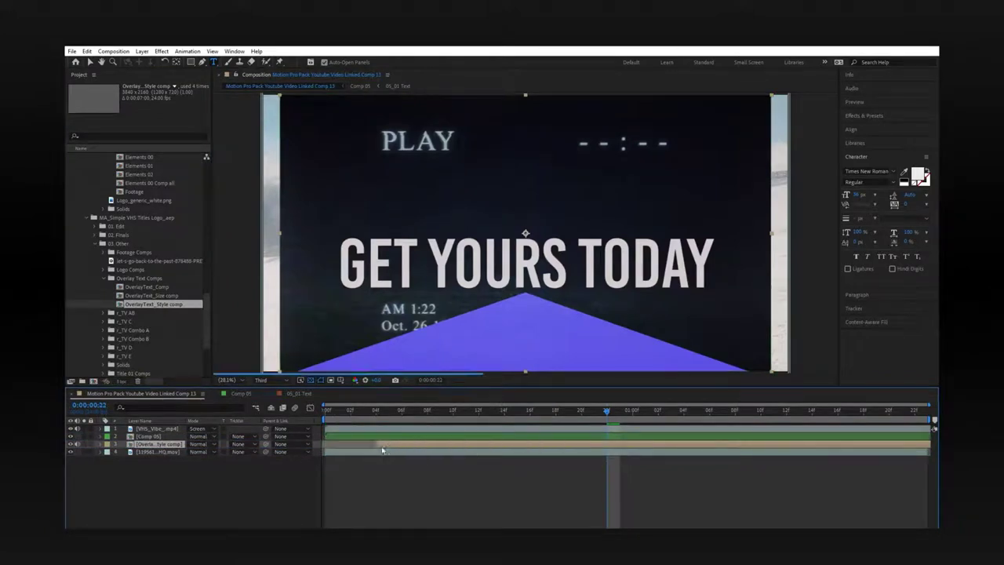
left_click(345, 410)
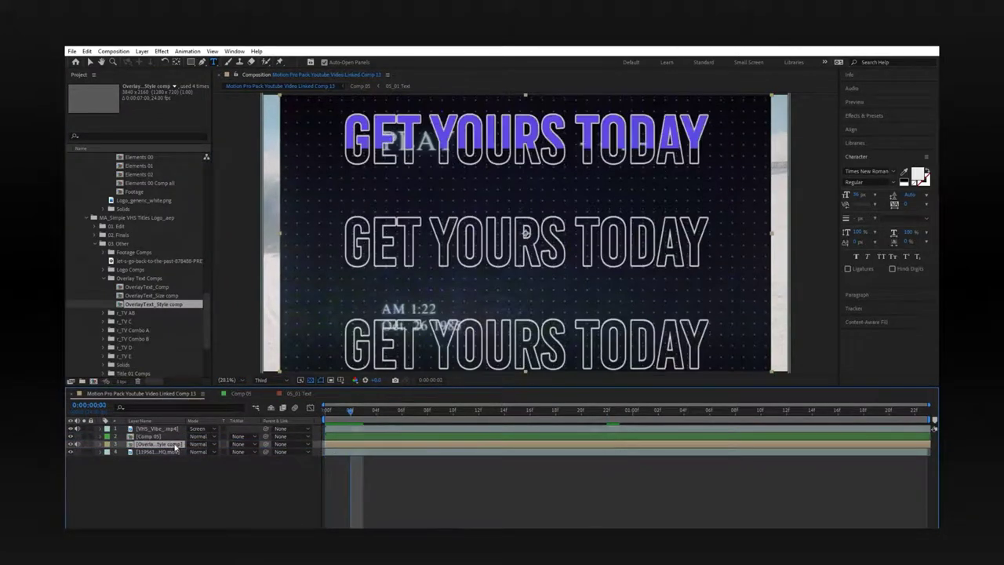
key("s")
left_click_drag(200, 452, 213, 452)
left_click(201, 445)
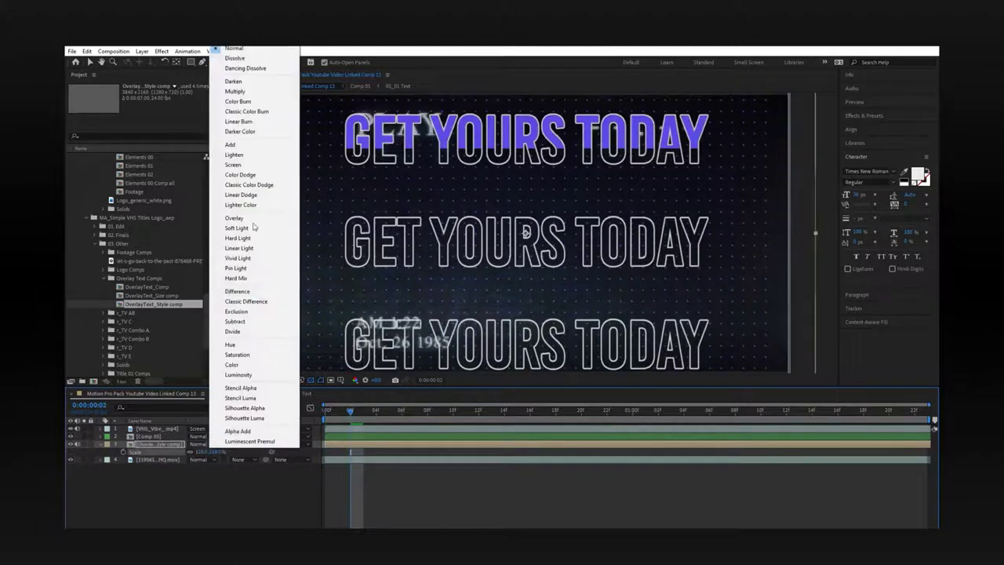
left_click(251, 166)
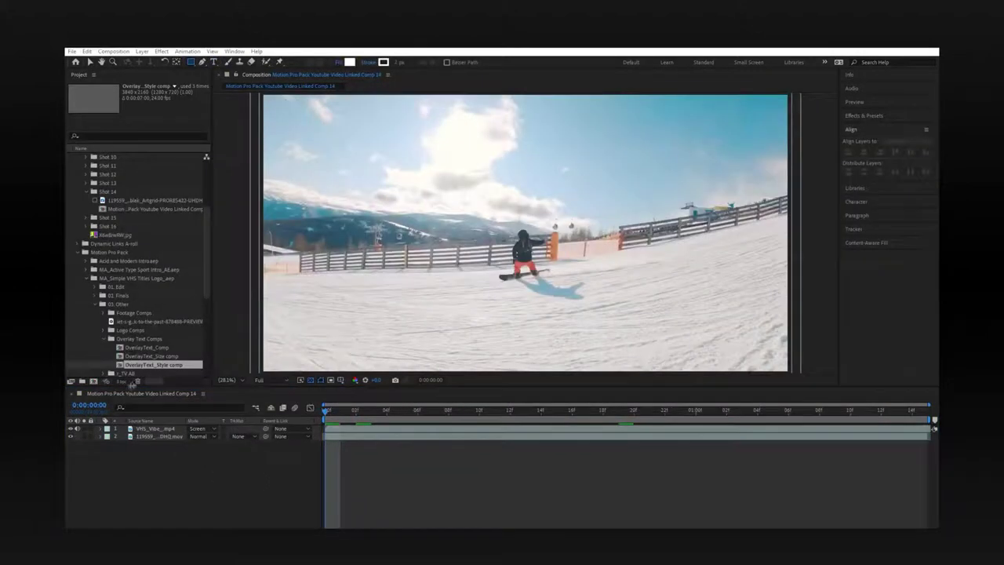
- Place the OverlayText_Style comp over the snowboard shot and set its mode to Screen
scroll(174, 361, "down", 4)
left_click_drag(166, 262, 172, 436)
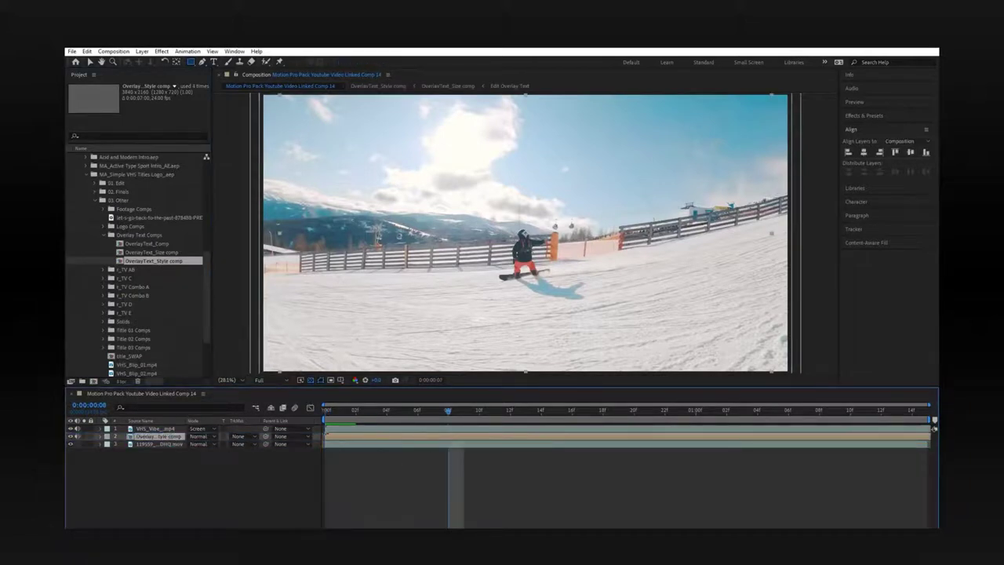
key("s")
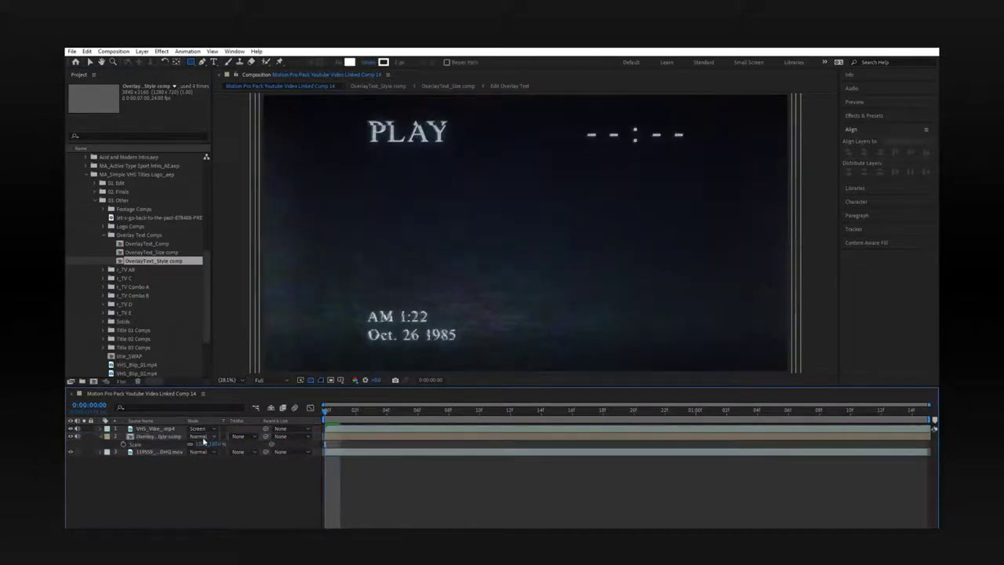
left_click(211, 437)
left_click(256, 282)
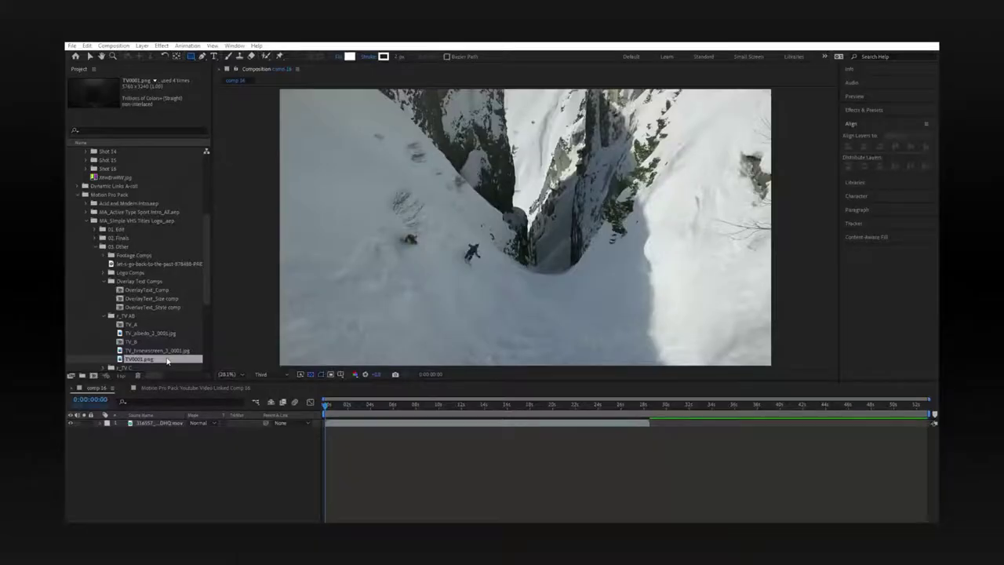
- Add TV0001.png from the r_TV AB folder to comp 16 as the top layer
scroll(128, 267, "up", 10)
left_click(110, 164)
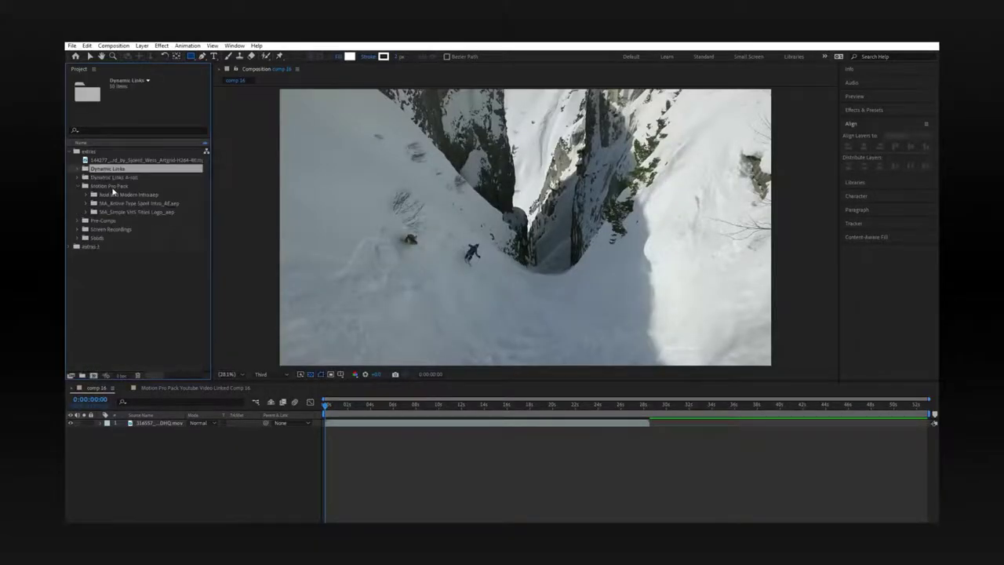
left_click(117, 212)
left_click(85, 212)
scroll(78, 198, "down", 3)
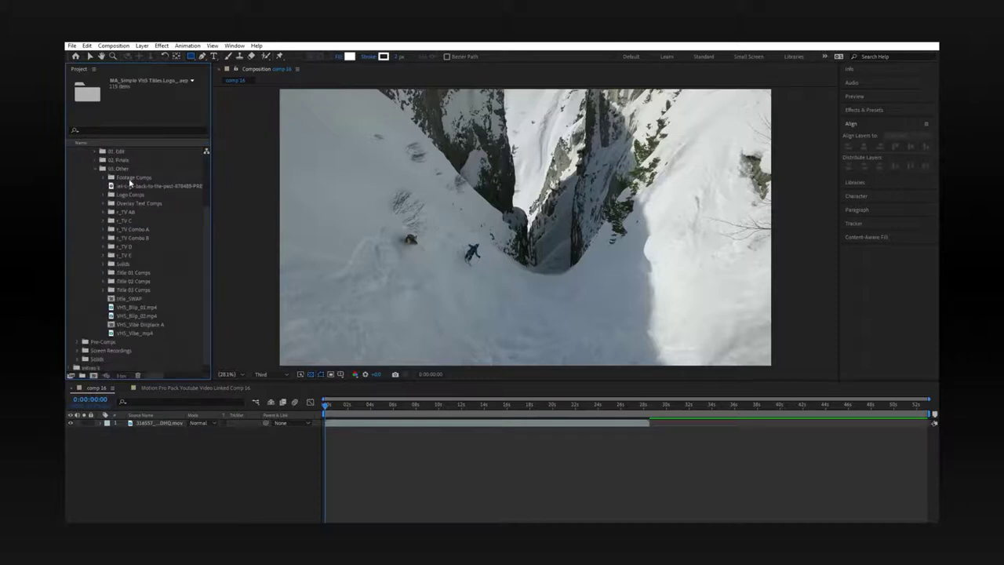
double_click(135, 212)
left_click(139, 255)
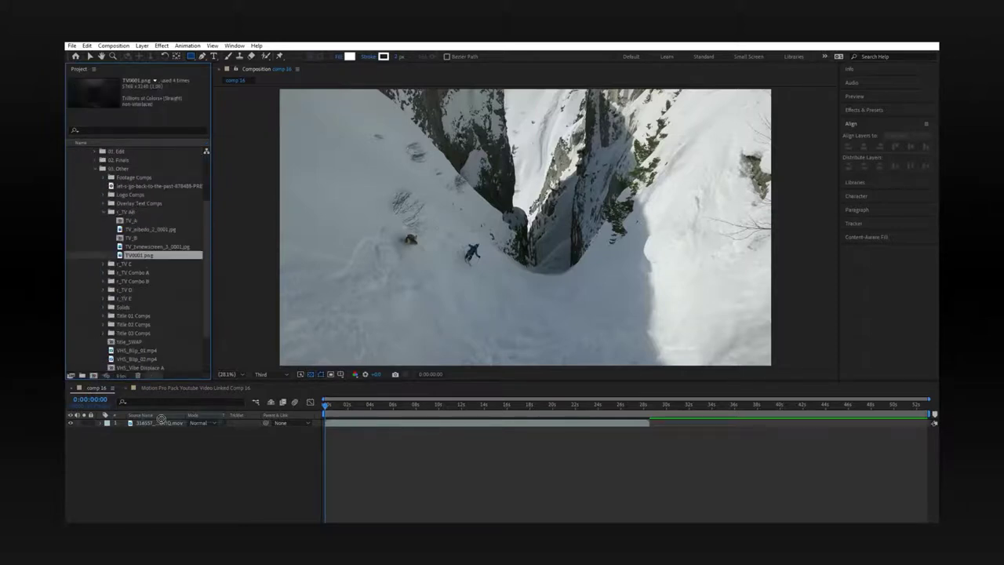
left_click_drag(139, 255, 422, 507)
- Draw a Pen mask around the TV screen, set it to Subtract, and fit the view
left_click(201, 57)
scroll(494, 173, "up", 2)
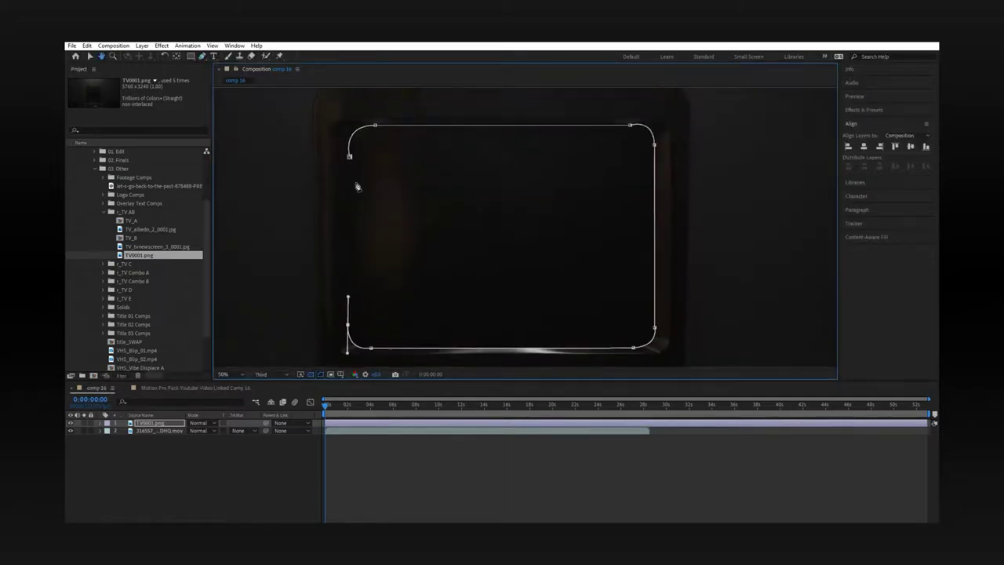
left_click(349, 157)
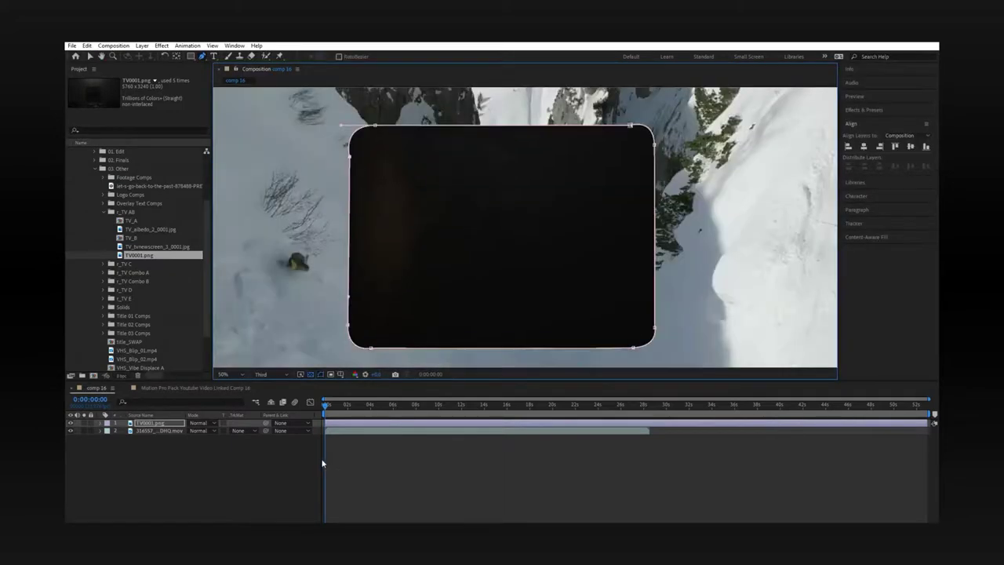
key("m")
left_click(201, 438)
left_click(203, 462)
scroll(473, 292, "down", 3)
left_click(223, 374)
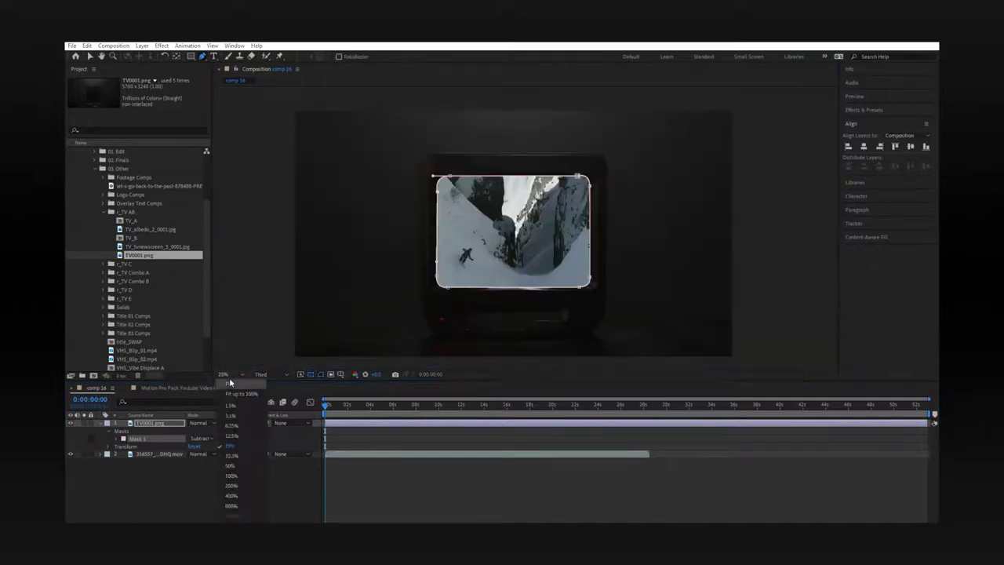
left_click(229, 407)
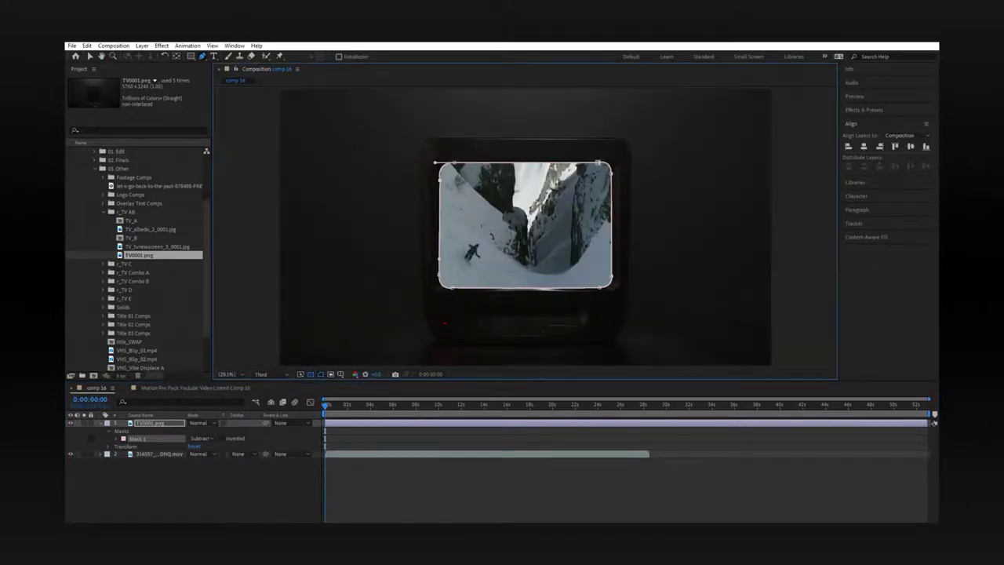
- Scale the TV layer up to full frame at the start, then add VHS_Vibe_.mp4
key("space")
key("s")
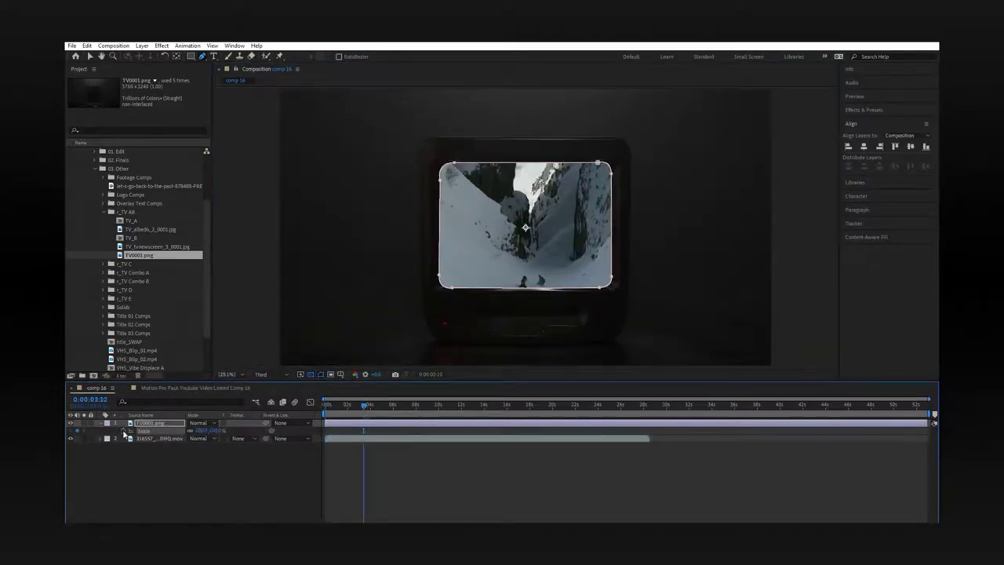
key("Home")
left_click_drag(205, 430, 343, 470)
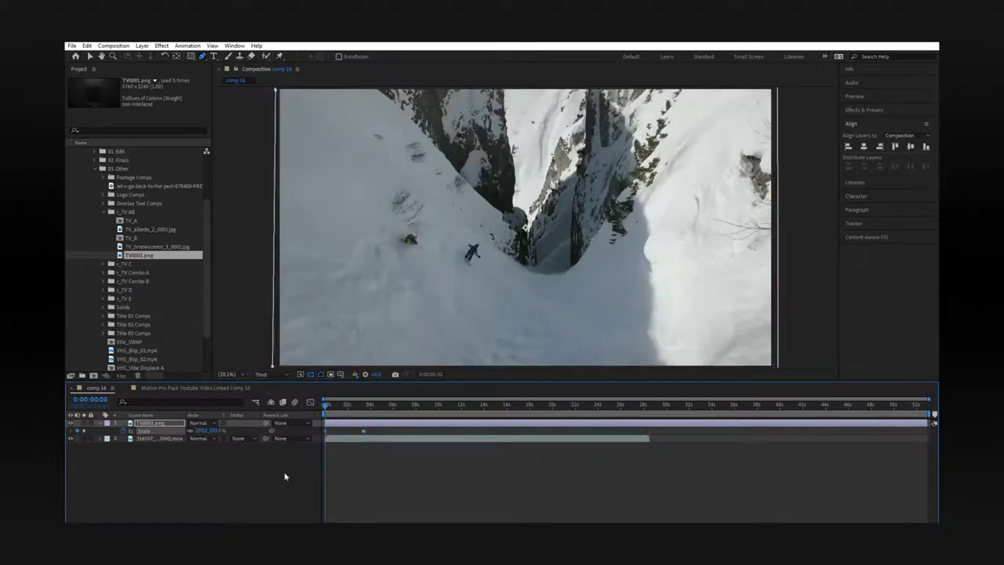
scroll(162, 357, "down", 2)
left_click_drag(141, 324, 165, 436)
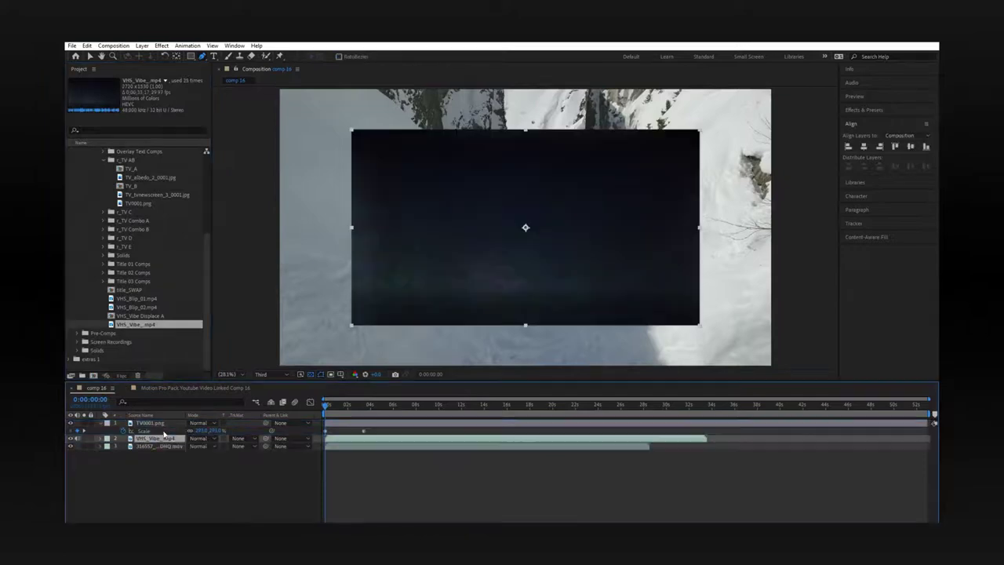
- Duplicate the VHS Vibe layer and set both copies to Screen
key("ctrl+d")
key("ctrl+alt+f")
left_click(200, 430)
left_click(223, 262)
left_click(120, 439)
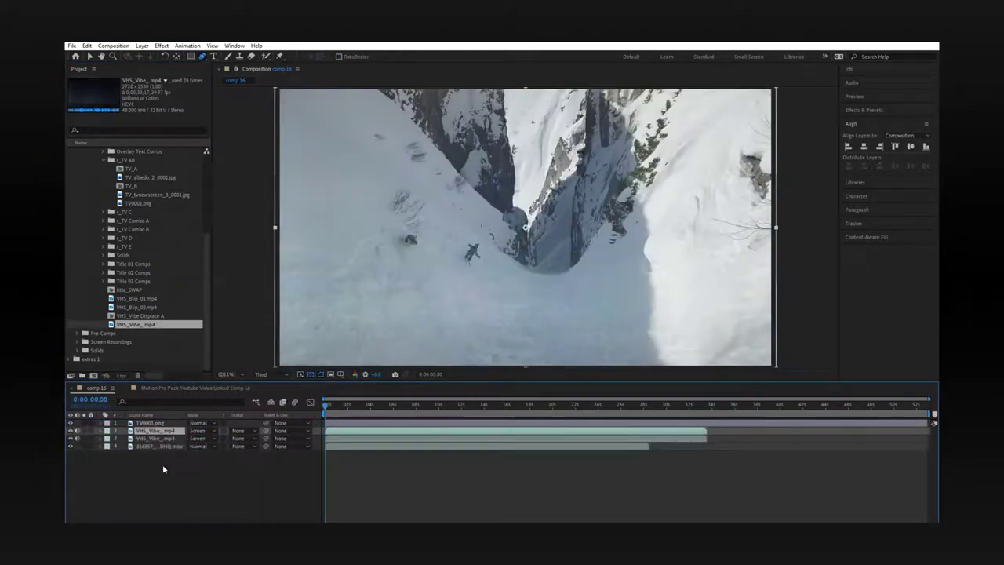
- Add VHS_Blip_01.mp4 in Screen mode, scaled up to fill the frame
left_click(147, 299)
left_click_drag(148, 301, 168, 430)
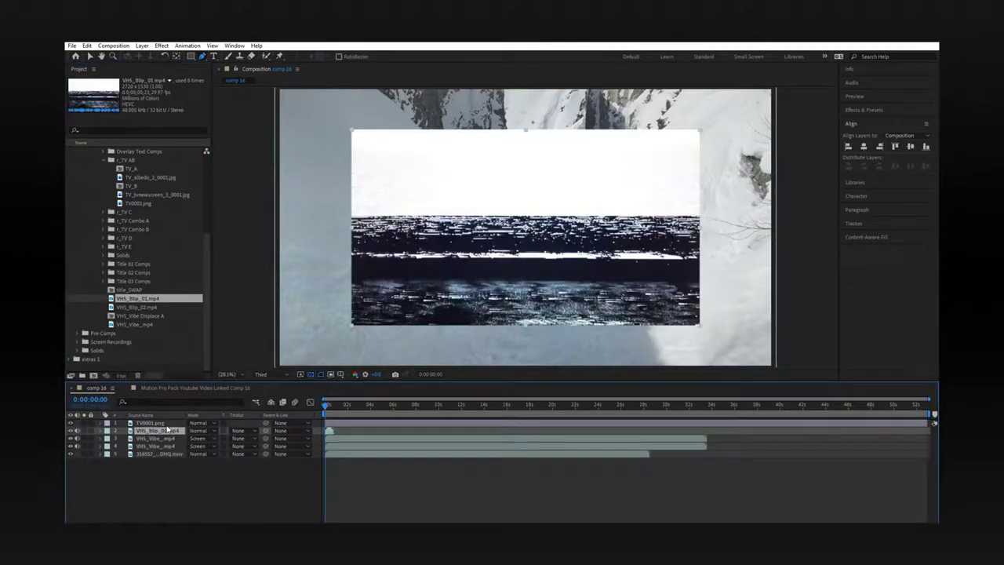
left_click(200, 430)
left_click(235, 268)
key("s")
left_click_drag(202, 437, 227, 438)
left_click(241, 487)
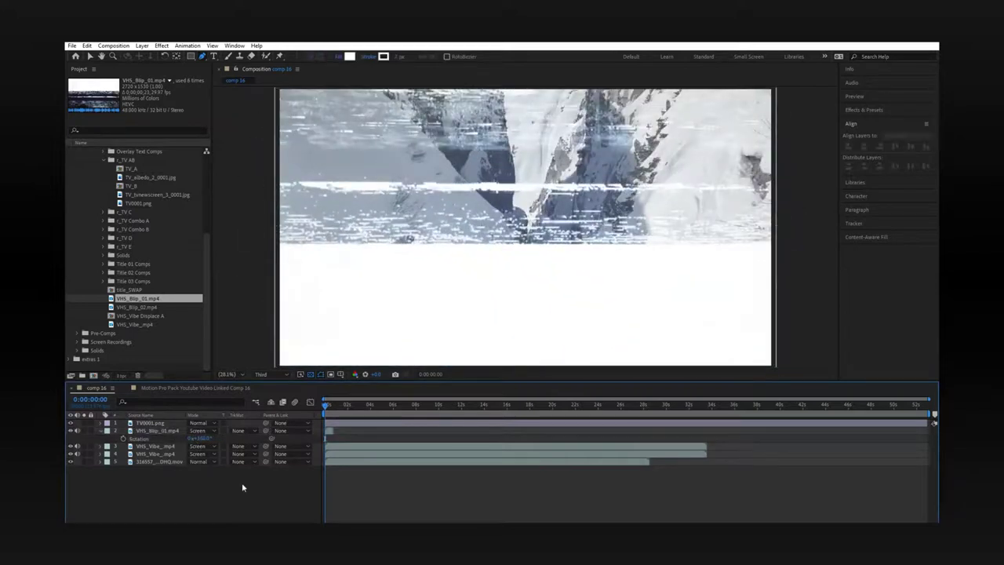
left_click(157, 431)
left_click(100, 430)
- Add VHS_Blip_02.mp4 scaled to fill the frame and blended in Screen mode
left_click(142, 307)
key("ctrl+/")
key("Delete")
key("Delete")
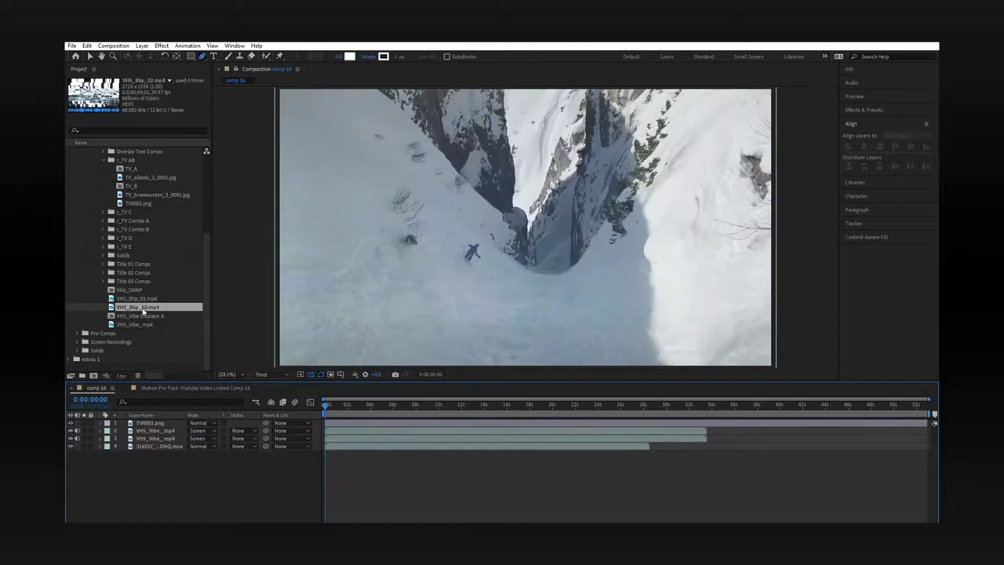
key("ctrl+/")
key("s")
key("ctrl+alt+f")
left_click(206, 431)
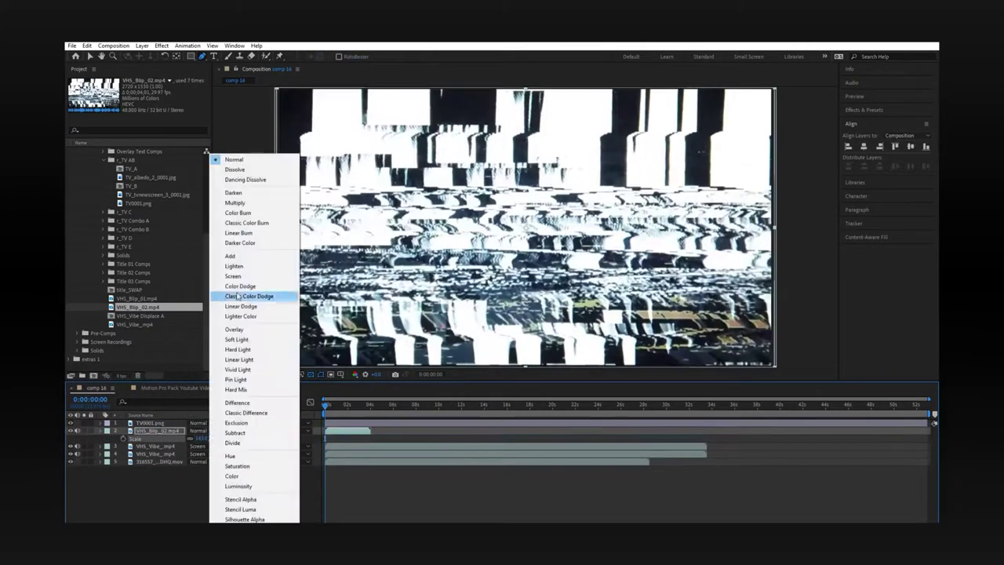
left_click(241, 284)
key("s")
- Offset the blip to start about 2.5 seconds in and preview the glitch
left_click_drag(333, 432, 389, 432)
left_click(366, 406)
key("space")
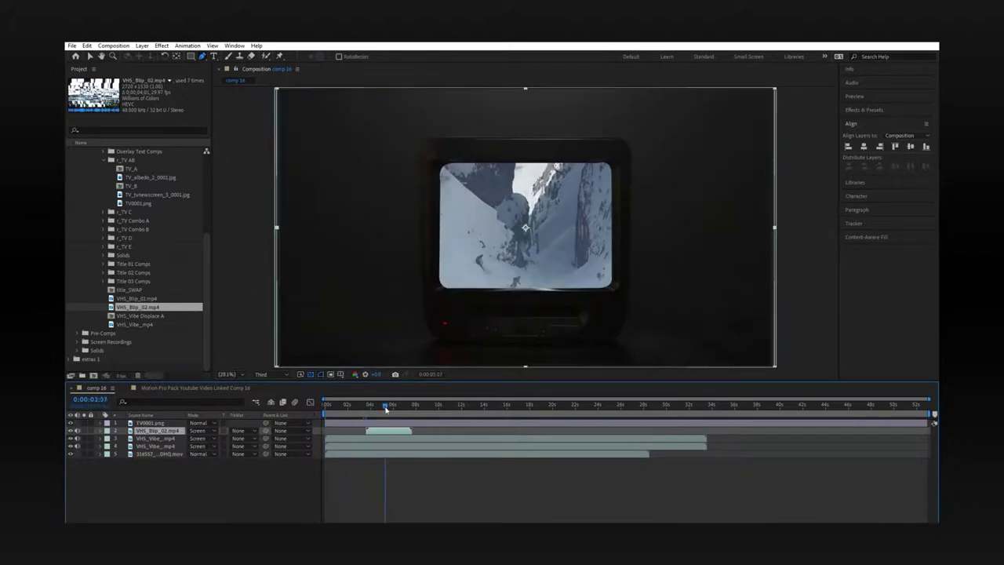
left_click(268, 490)
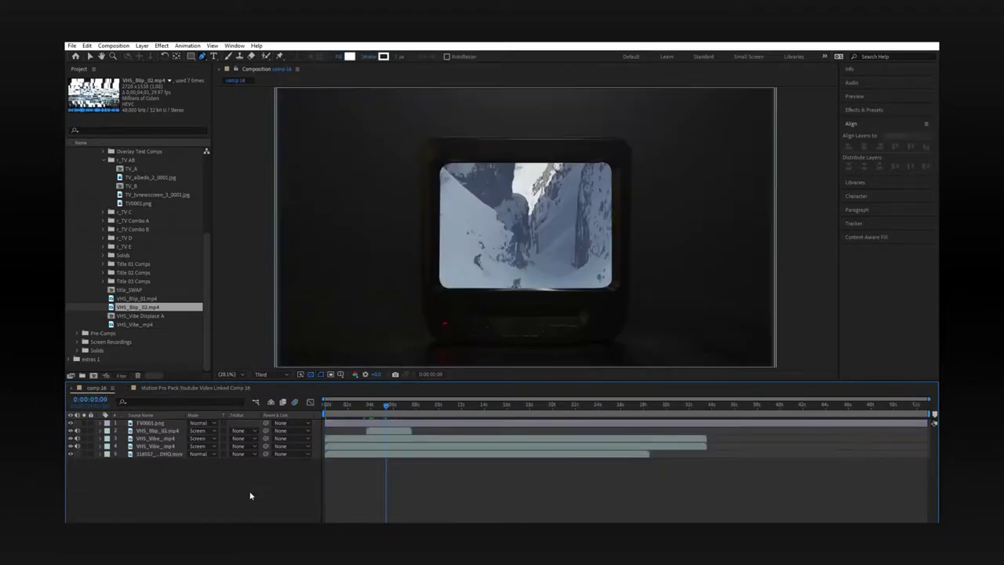
- Duplicate the TV0001.png layer and set the copy to Multiply to darken the picture
left_click(166, 424)
key("ctrl+d")
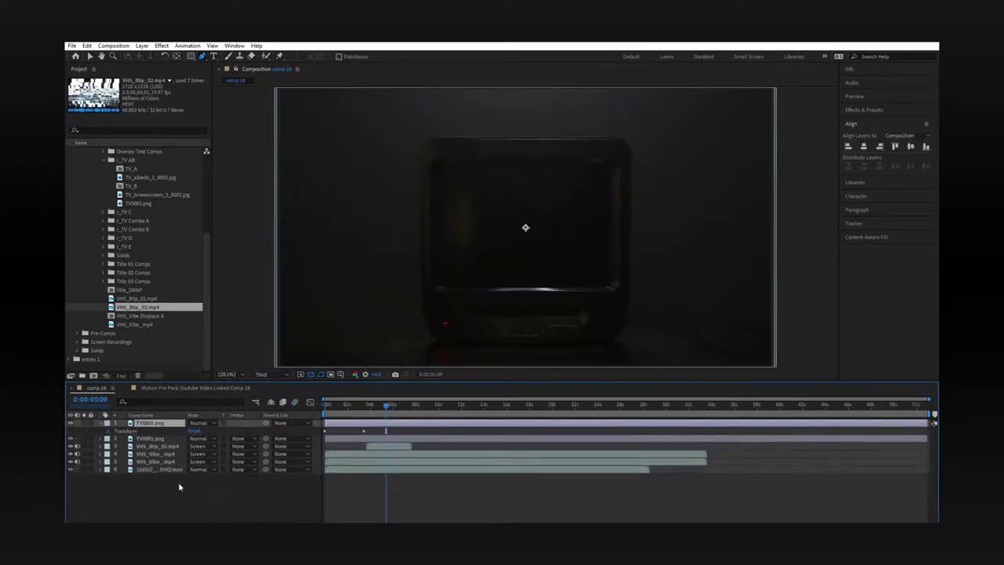
left_click(199, 423)
left_click(240, 201)
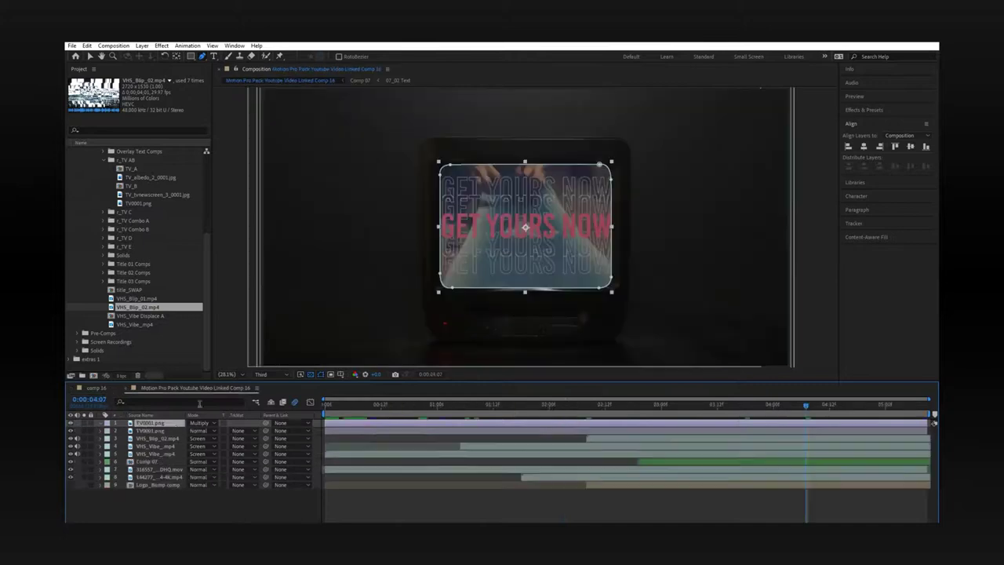
key("u")
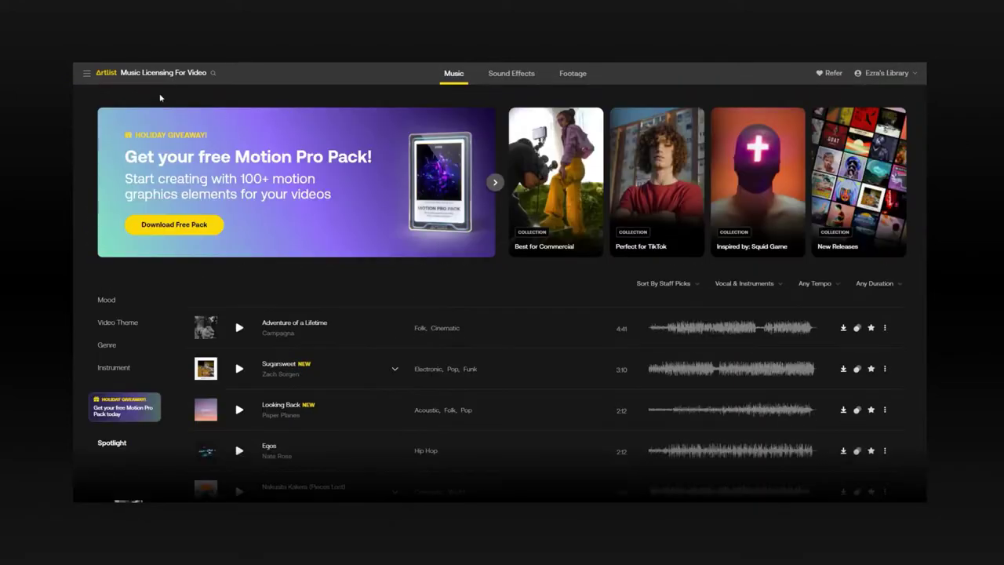
- Open Artlist's side menu with Browse, Library, Spotlight, SFX and For you
left_click(87, 74)
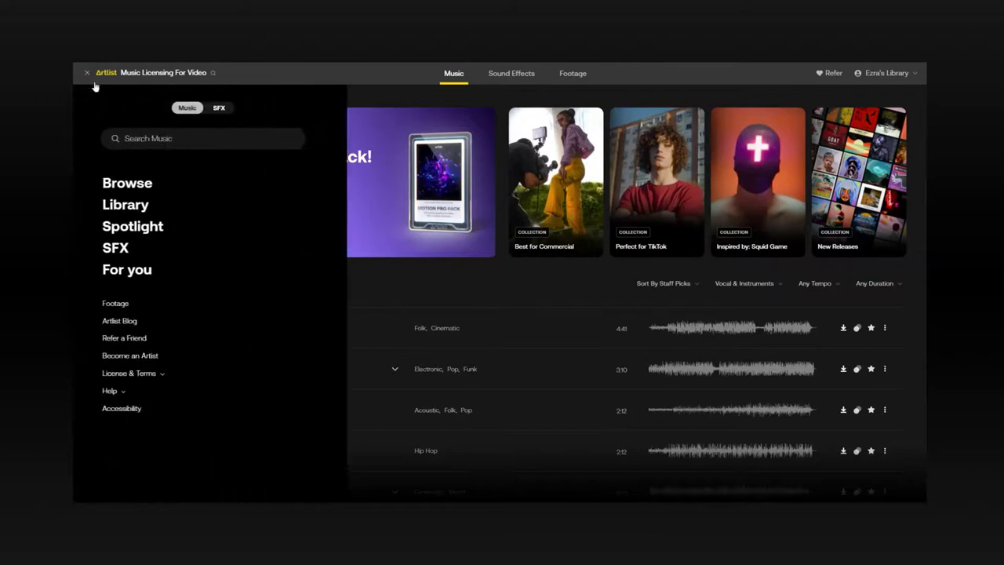